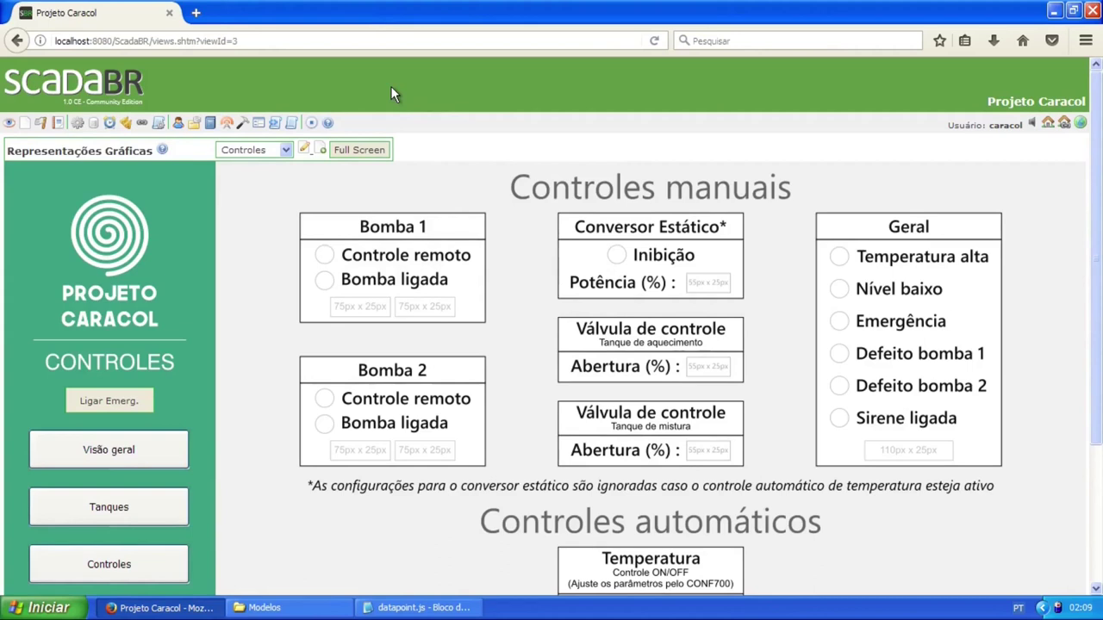
# Create and save a Data Source Meta named Auxiliar, and start a new data point in it
pyautogui.click(93, 127)
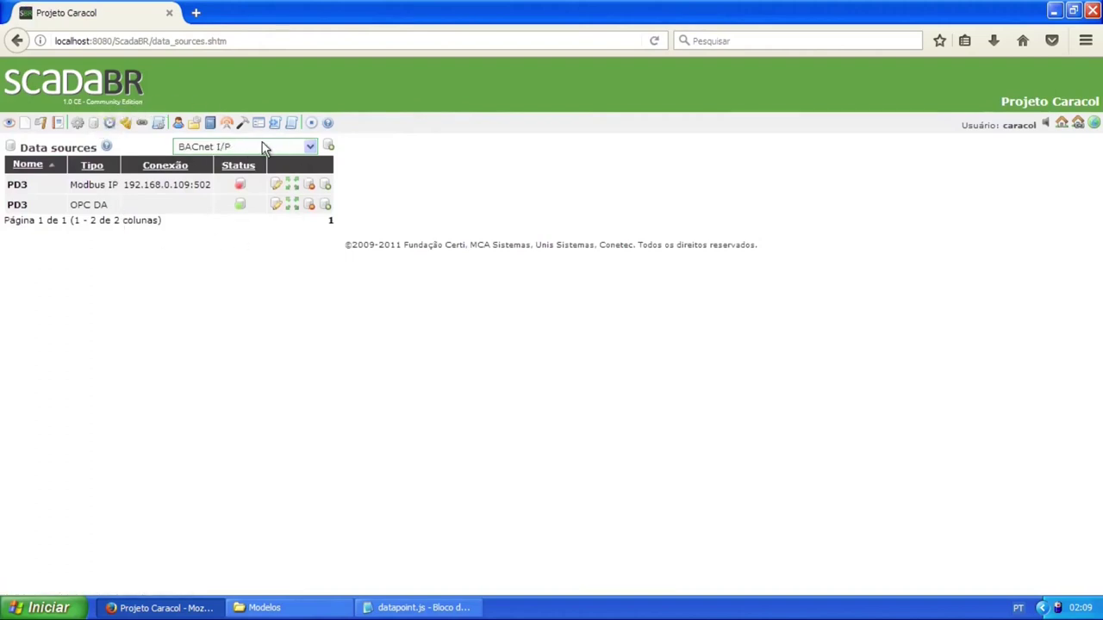
pyautogui.click(310, 146)
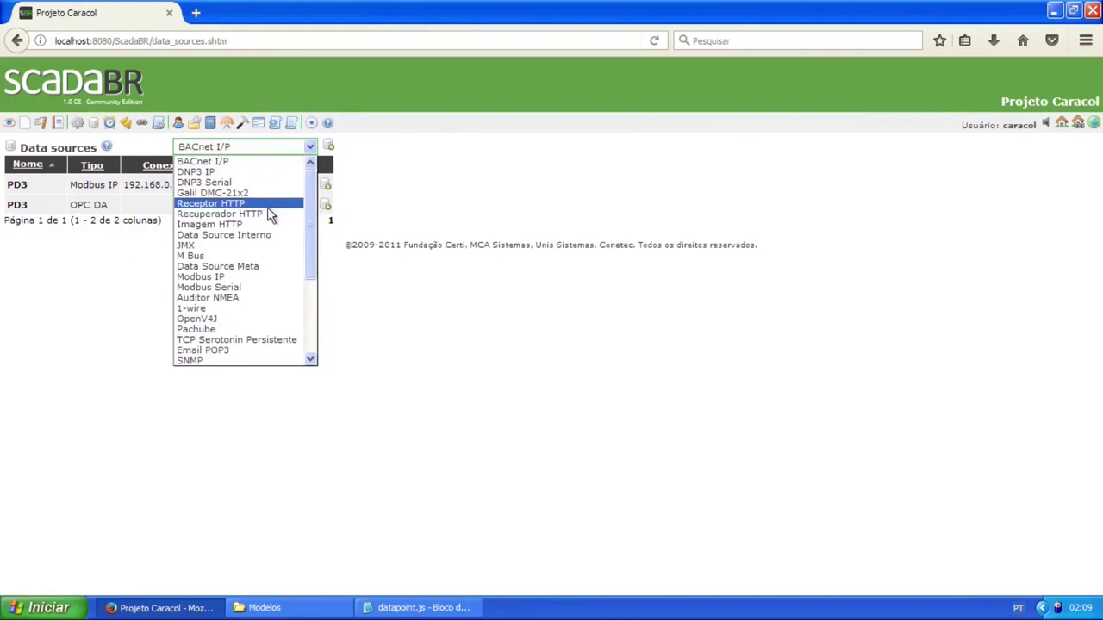
pyautogui.click(228, 268)
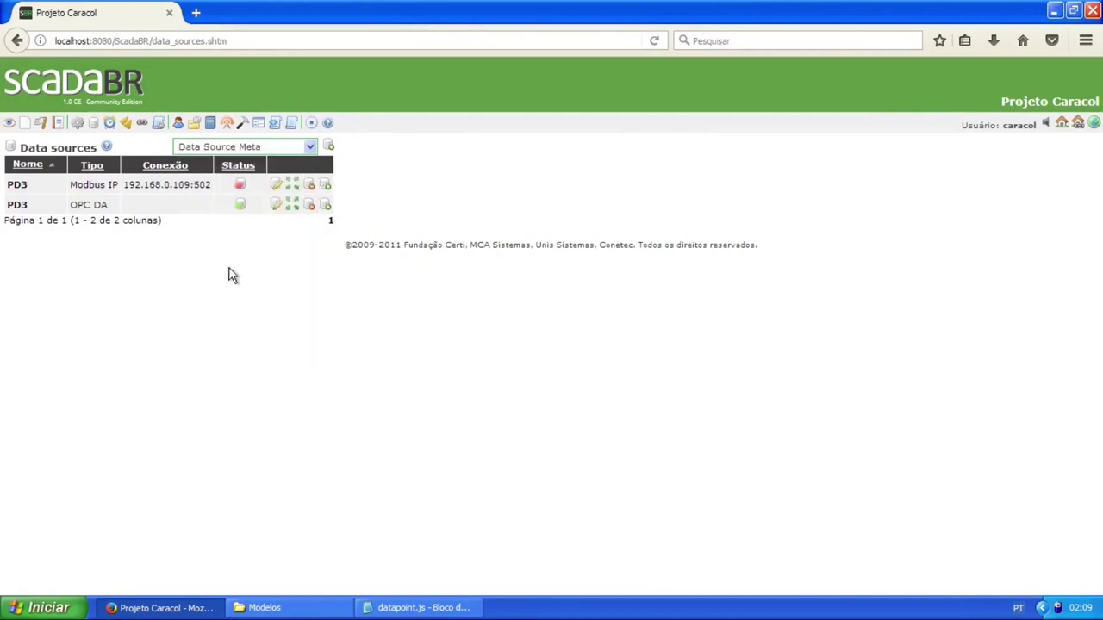
pyautogui.click(329, 150)
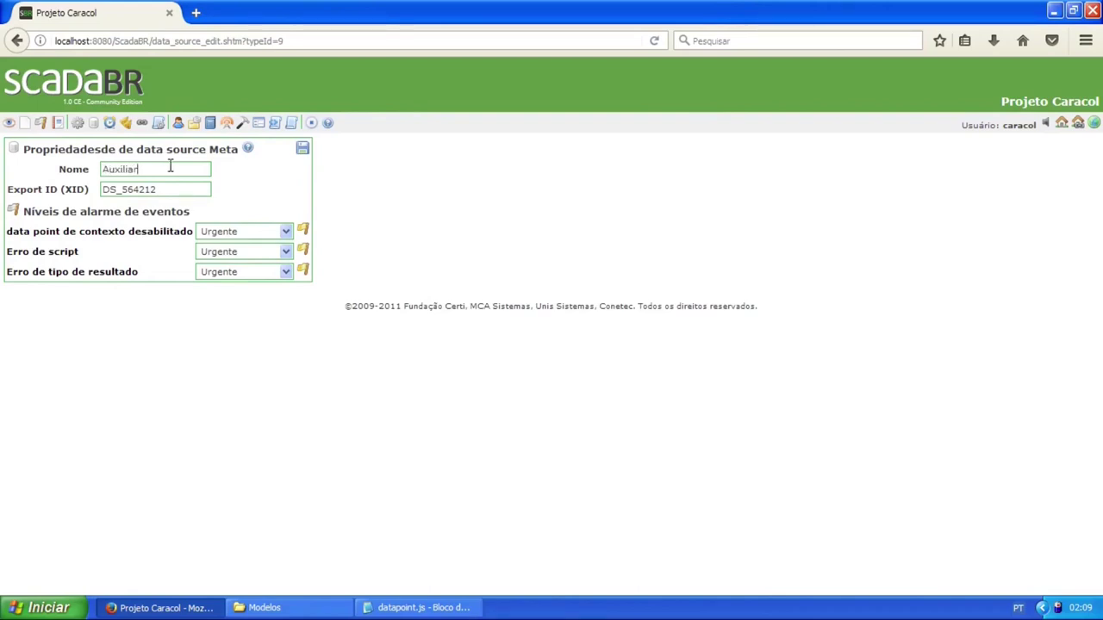
pyautogui.click(301, 150)
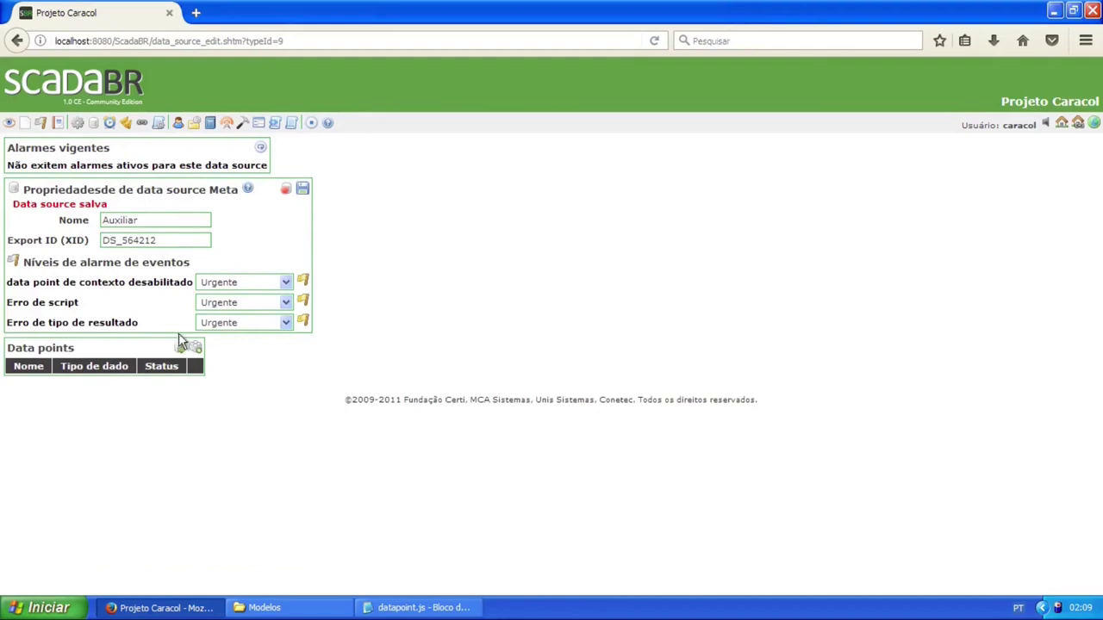
pyautogui.click(196, 350)
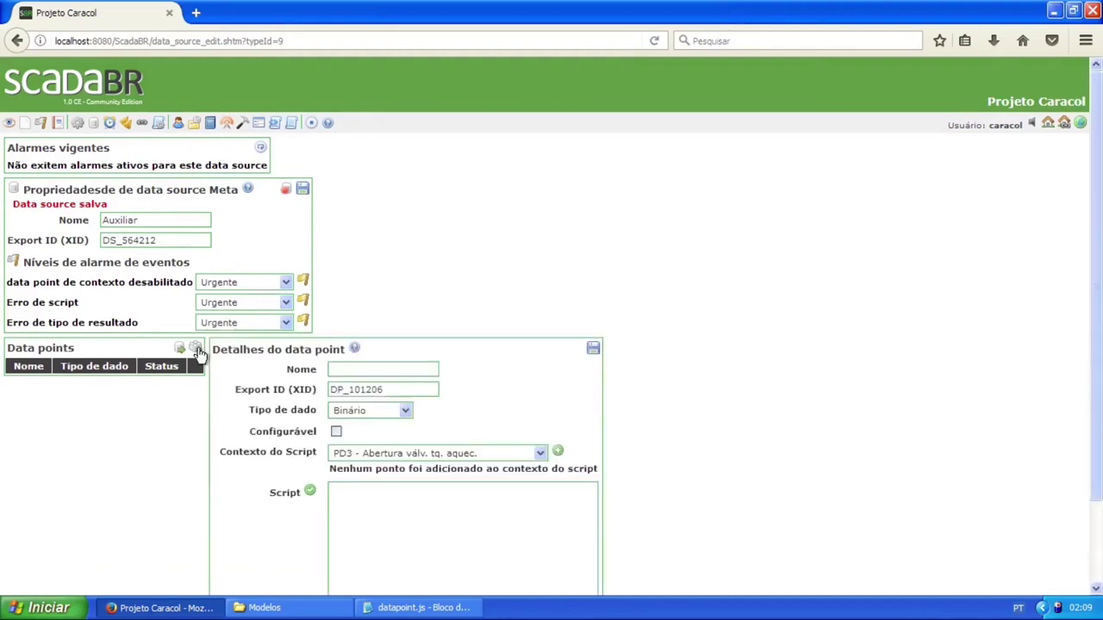
# Examine the Auxiliar data source's properties and the new data point's detail fields, including its script area
pyautogui.scroll(-2, 455, 258)
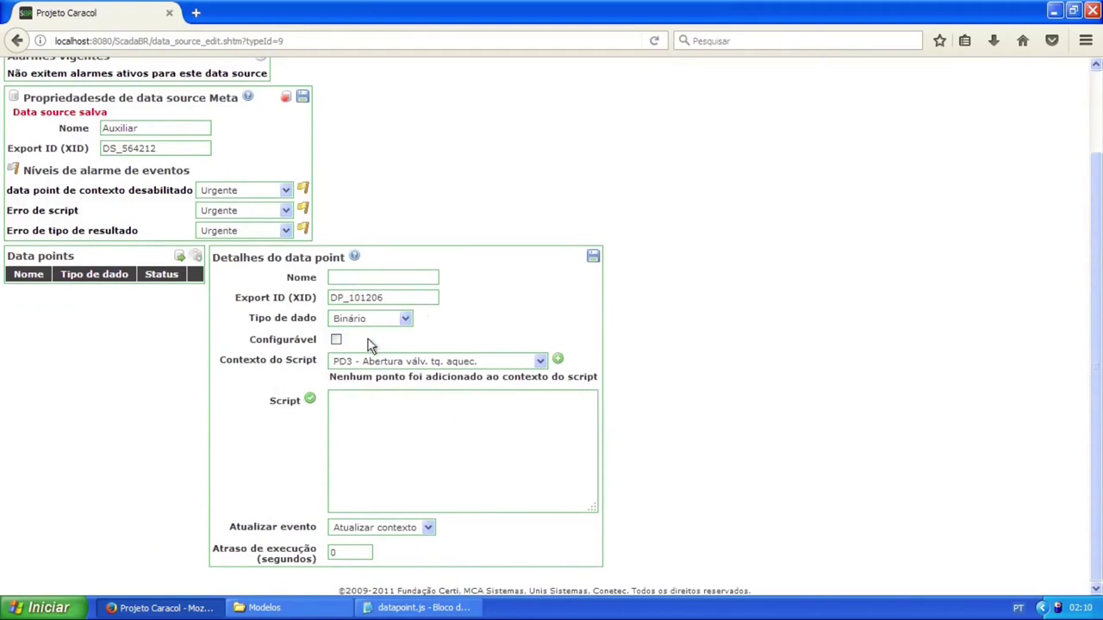
pyautogui.scroll(2, 353, 349)
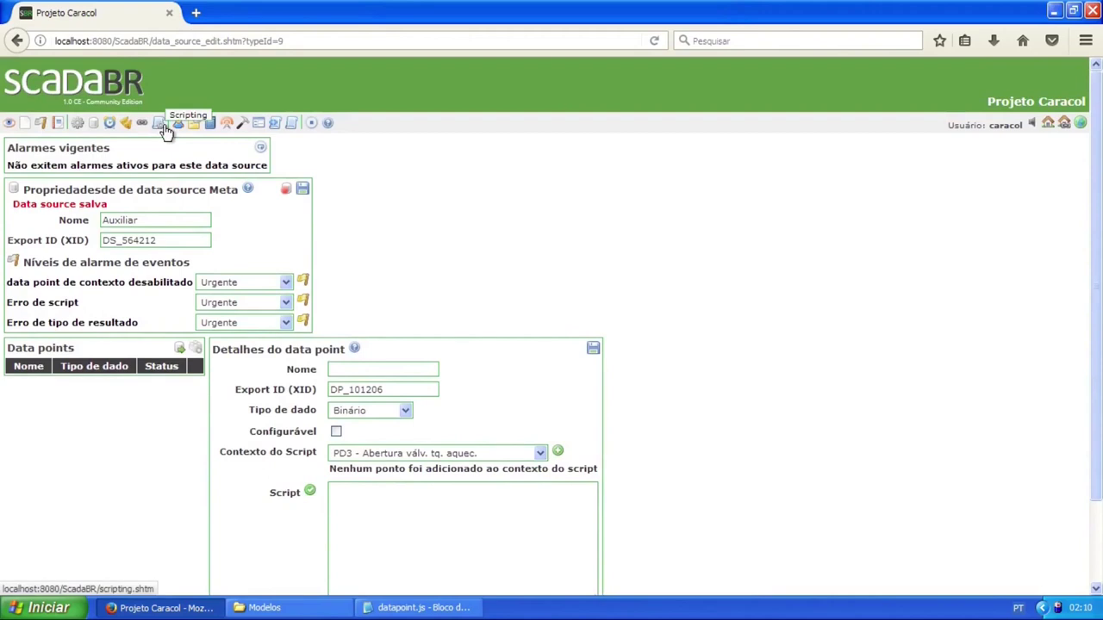
pyautogui.scroll(-1, 441, 330)
pyautogui.scroll(-2, 441, 330)
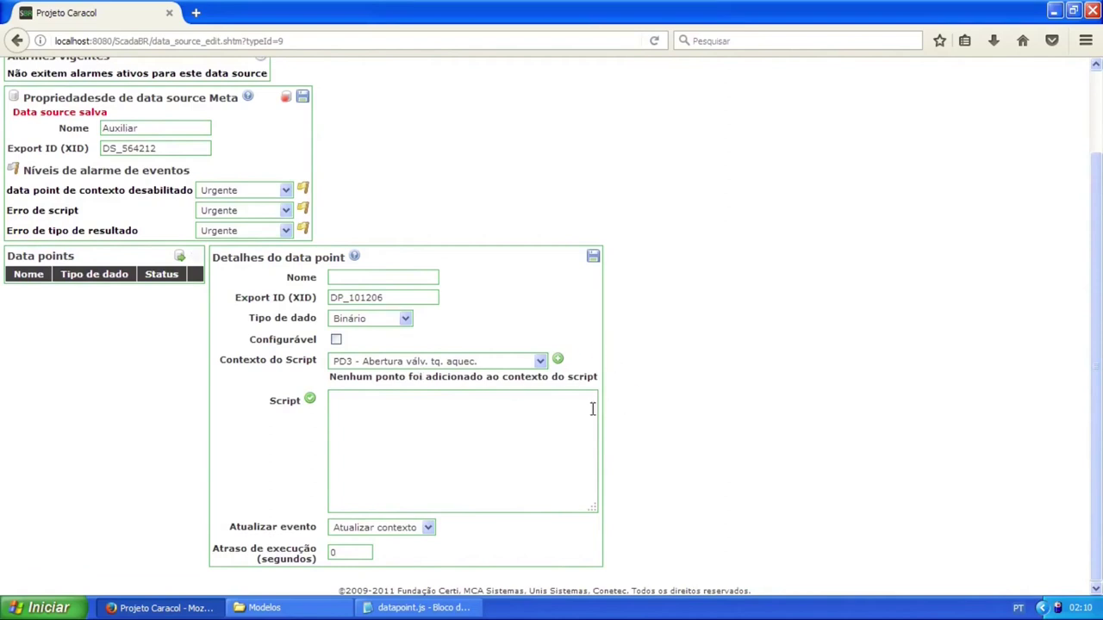
pyautogui.scroll(2, 582, 400)
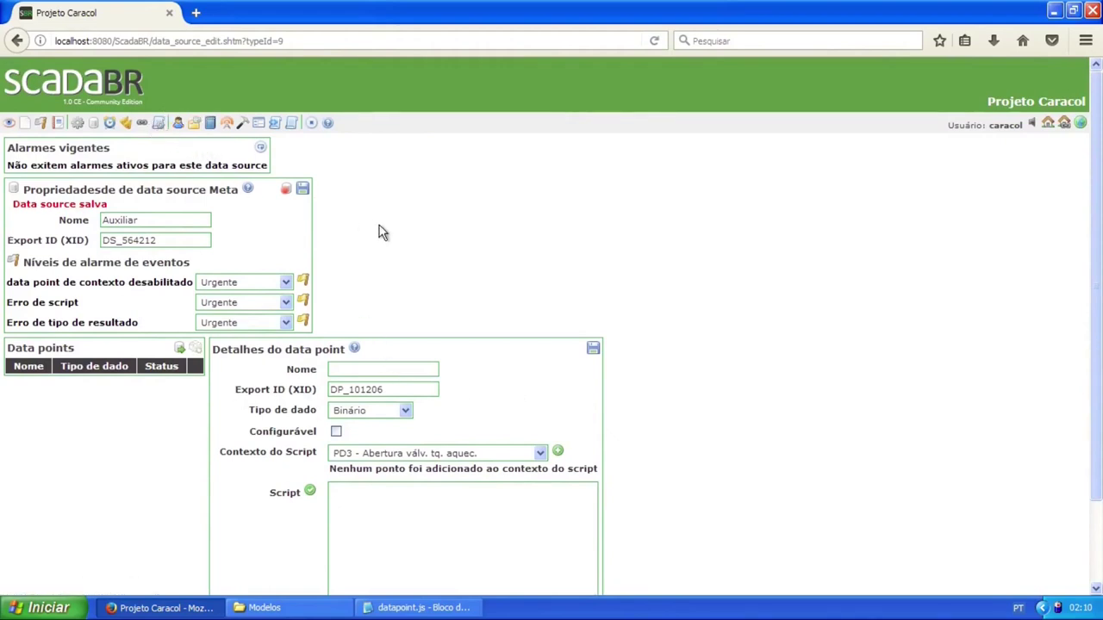
pyautogui.scroll(-2, 464, 280)
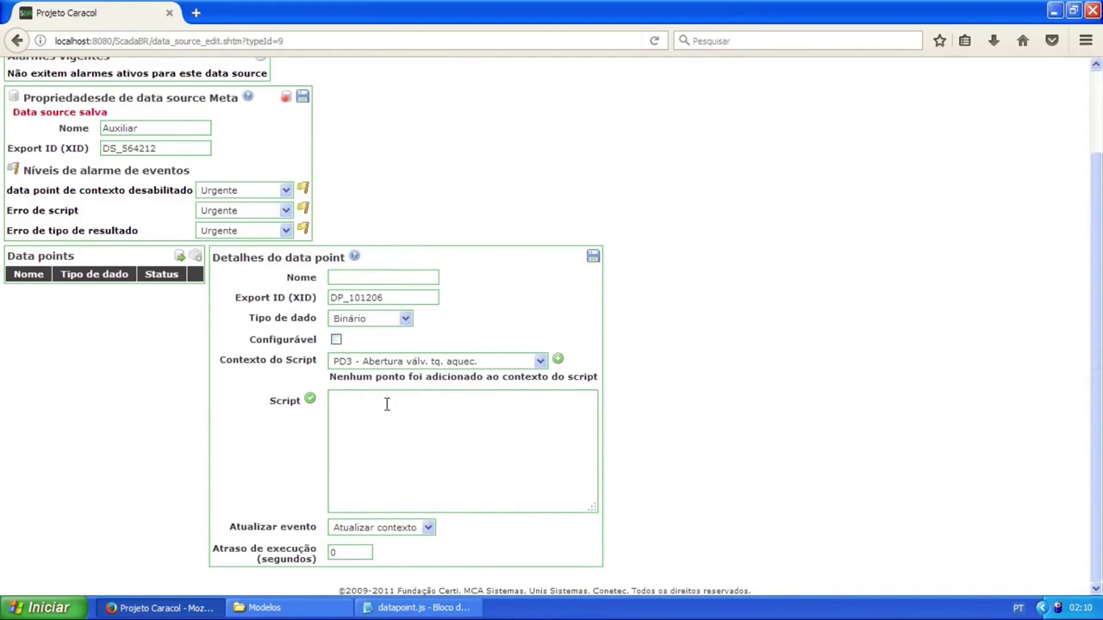
pyautogui.scroll(3, 386, 404)
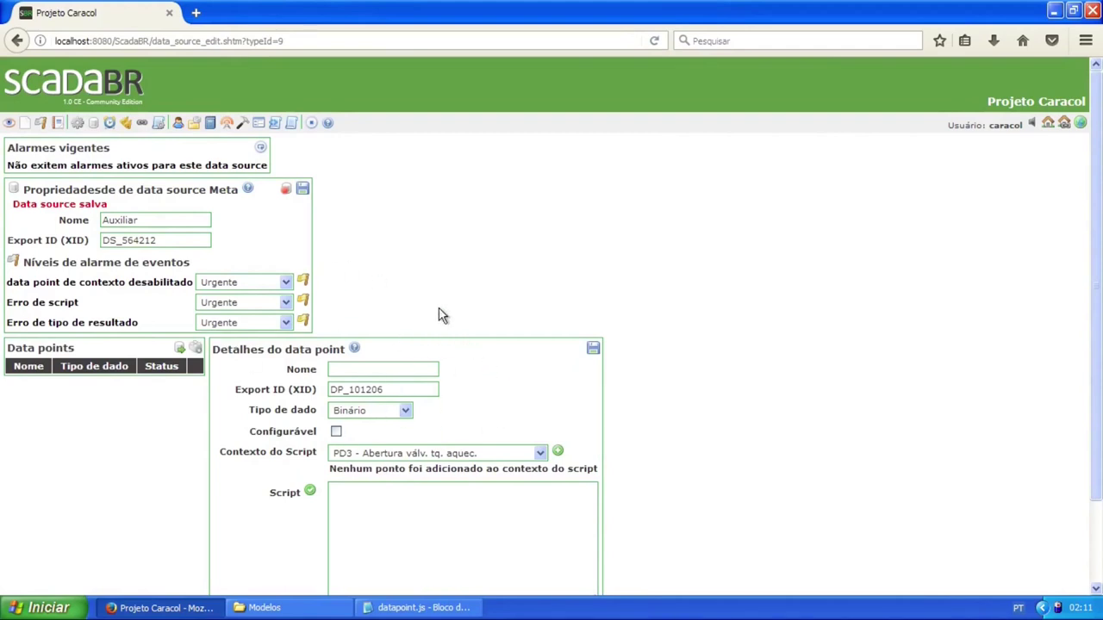
pyautogui.scroll(-2, 372, 273)
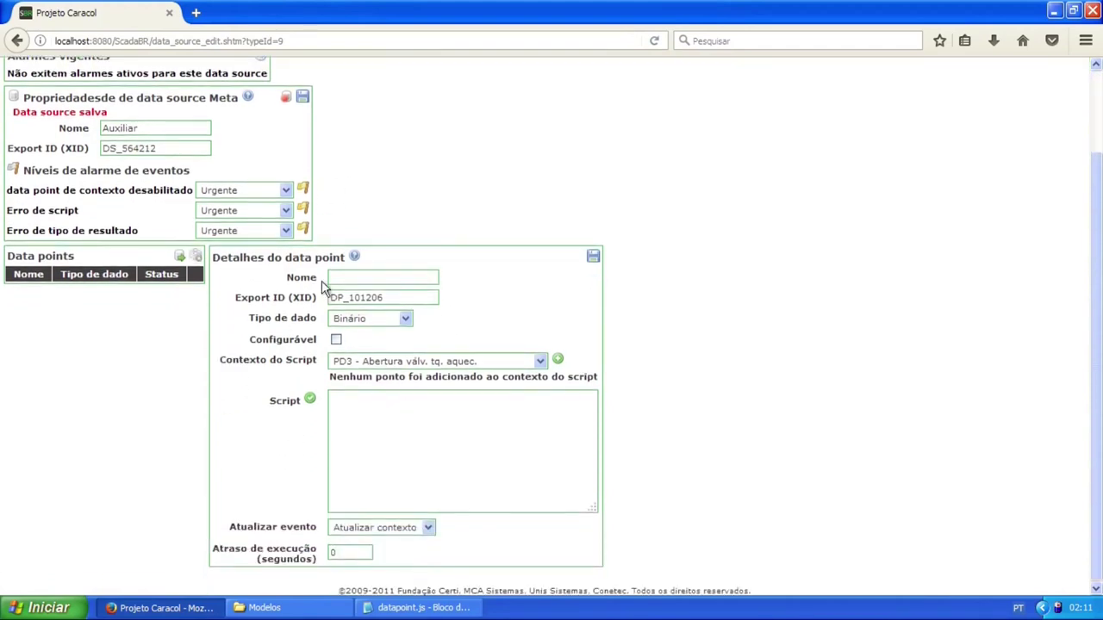
pyautogui.scroll(2, 432, 231)
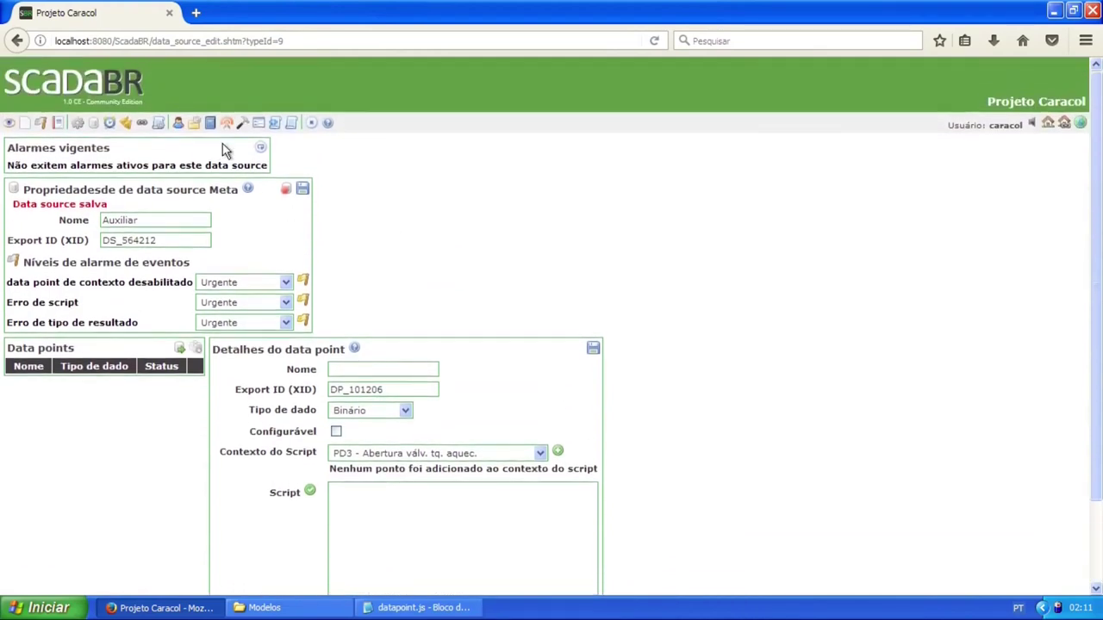
pyautogui.scroll(-2, 397, 246)
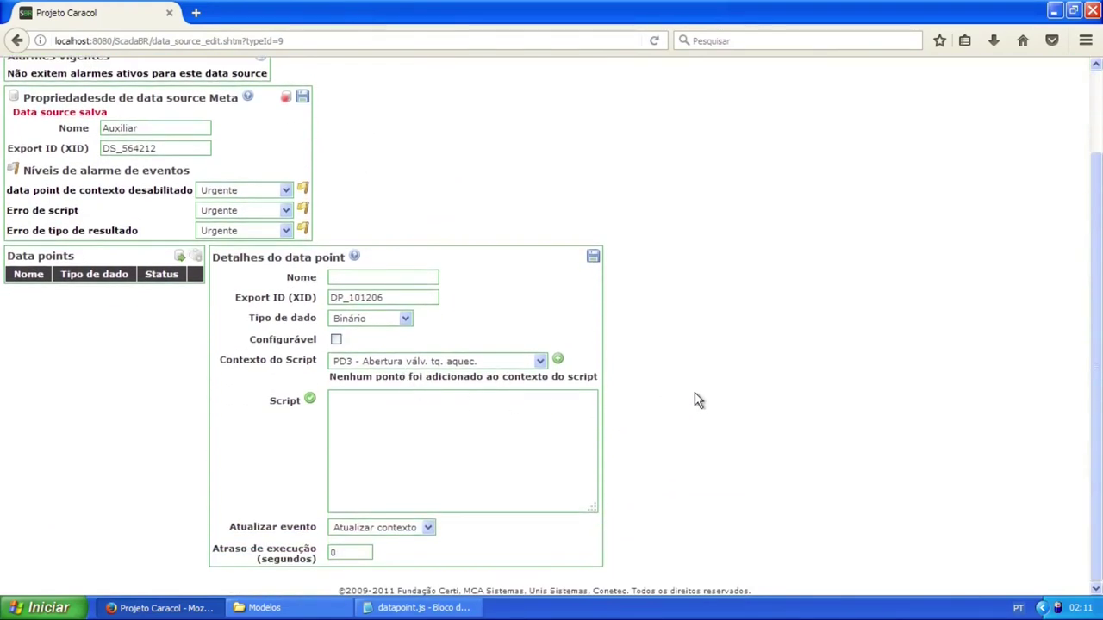
pyautogui.scroll(4, 694, 392)
pyautogui.scroll(-3, 674, 335)
pyautogui.click(595, 330)
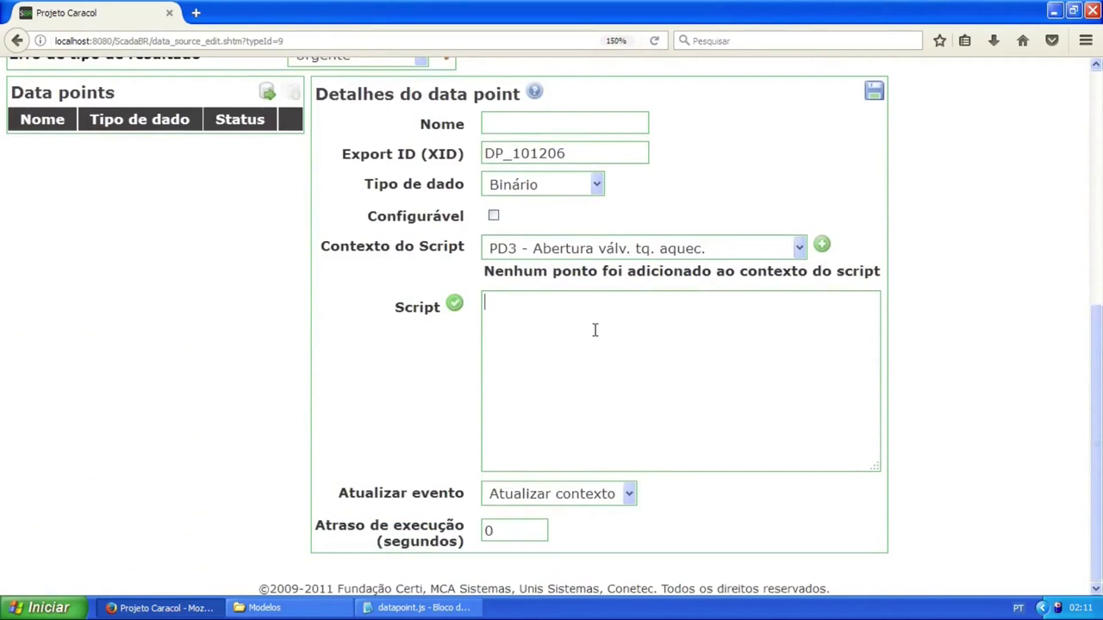
pyautogui.write('dp.writeDa')
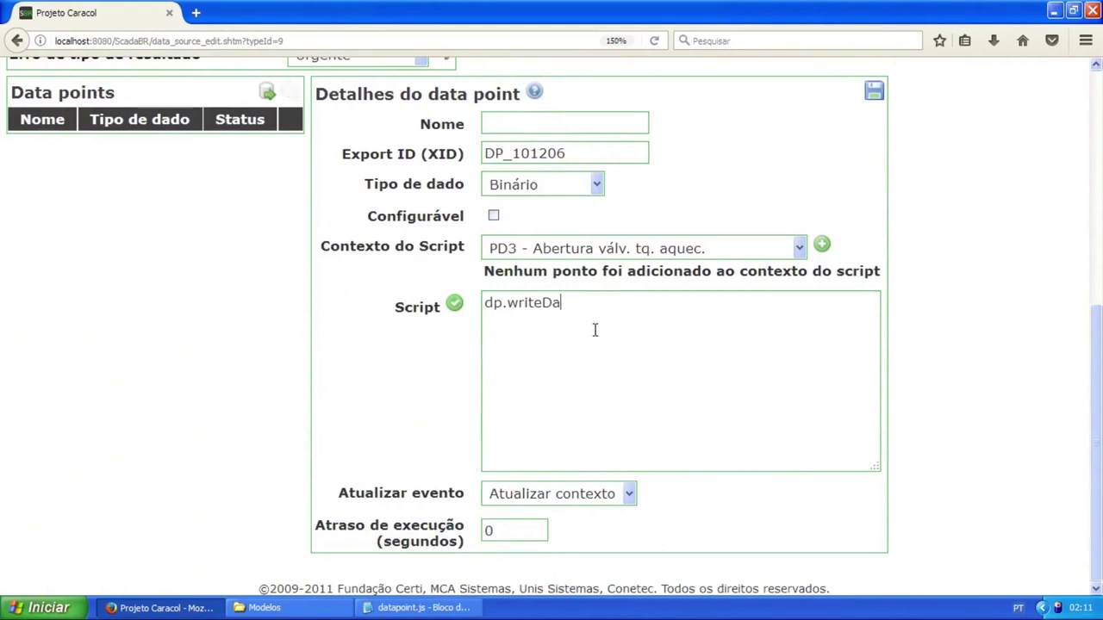
pyautogui.write('taPoint')
pyautogui.hotkey('ctrl', 'a')
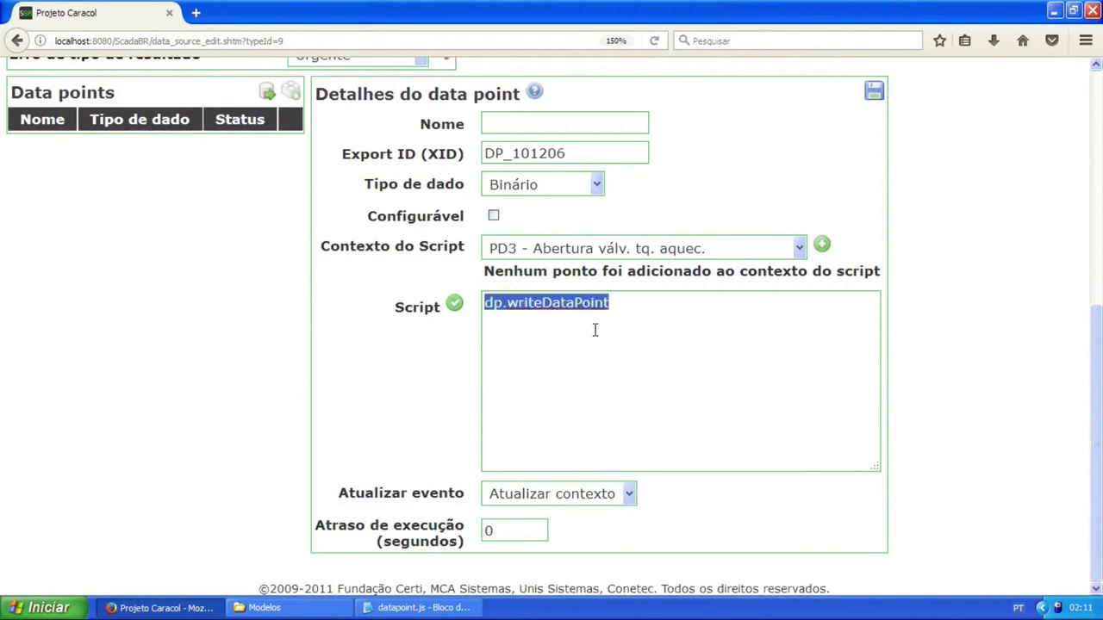
pyautogui.hotkey('ctrl', 'x')
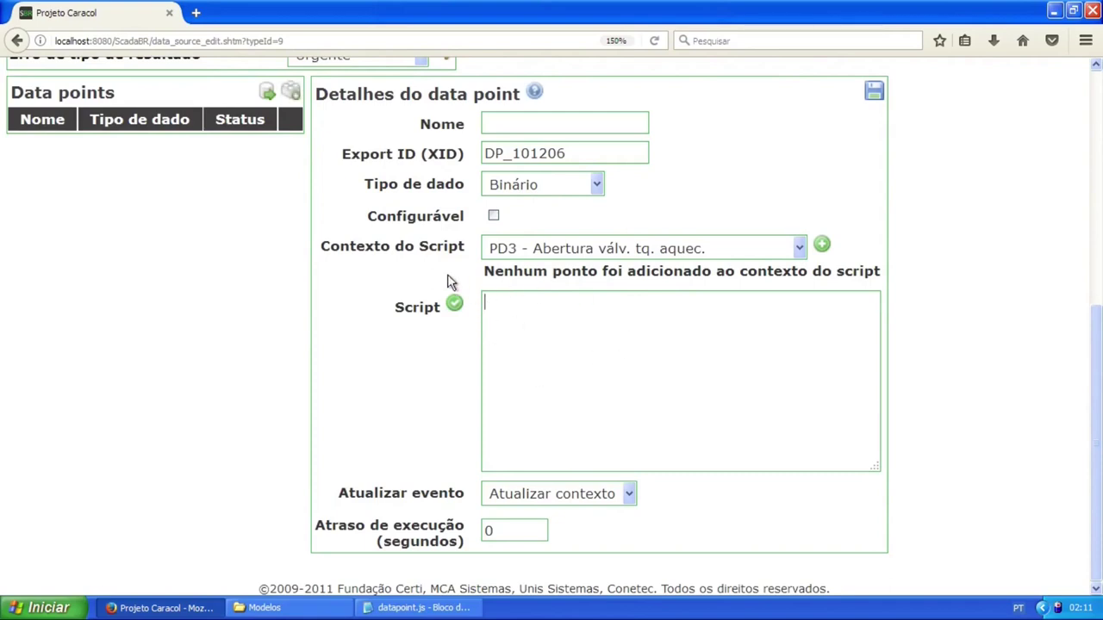
pyautogui.click(800, 249)
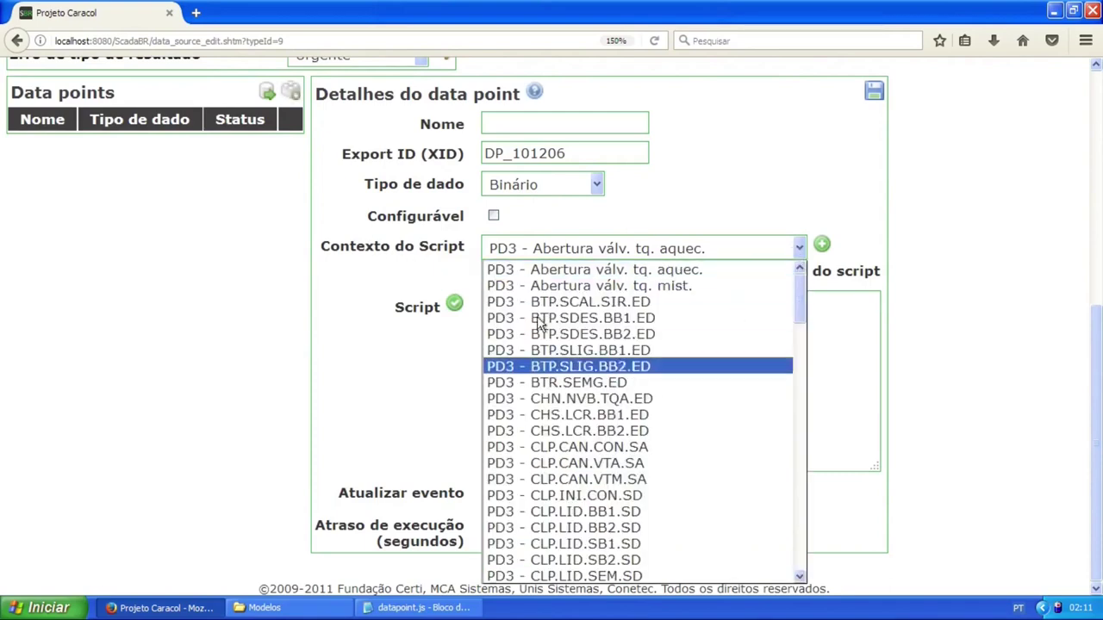
pyautogui.scroll(-1, 576, 368)
pyautogui.scroll(-9, 575, 369)
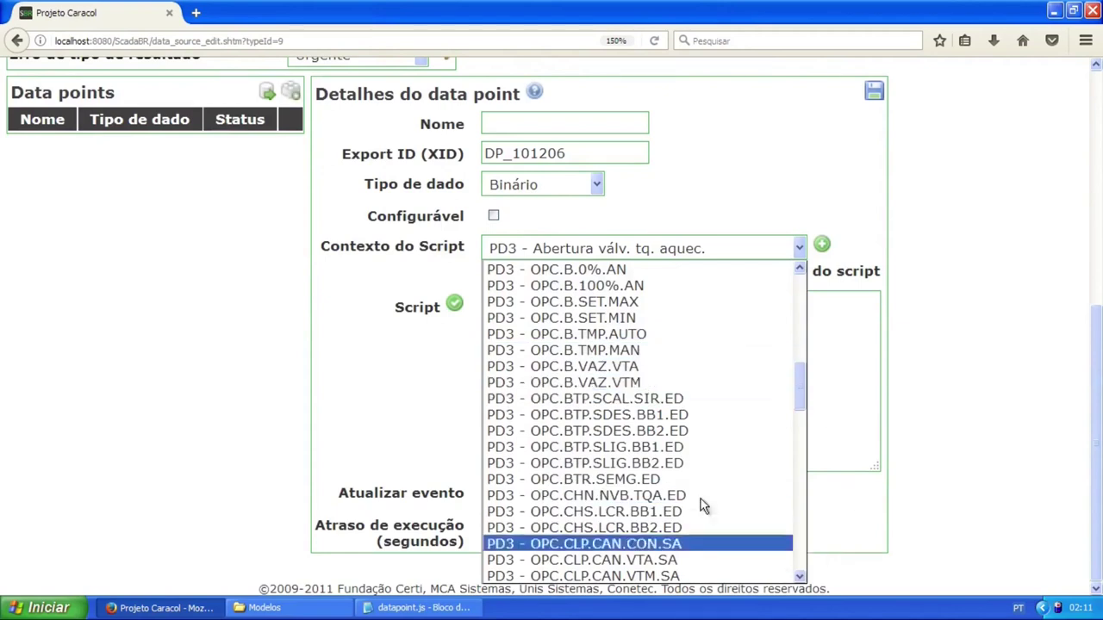
pyautogui.click(835, 352)
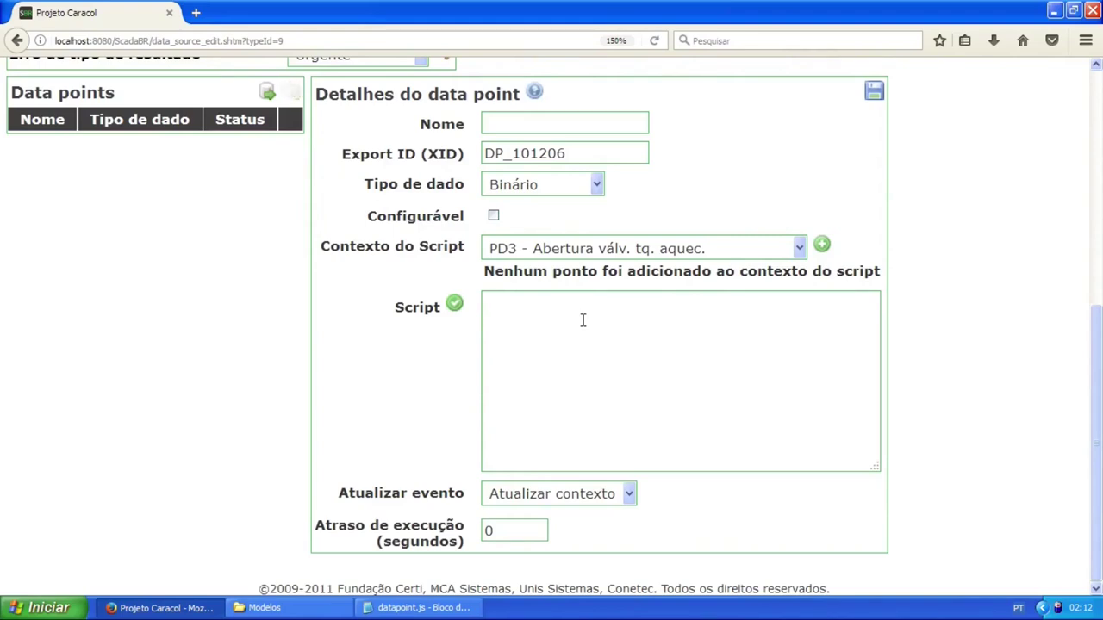
# Set the data point's data type to Numérico and enter "return 34;" as its script
pyautogui.click(595, 184)
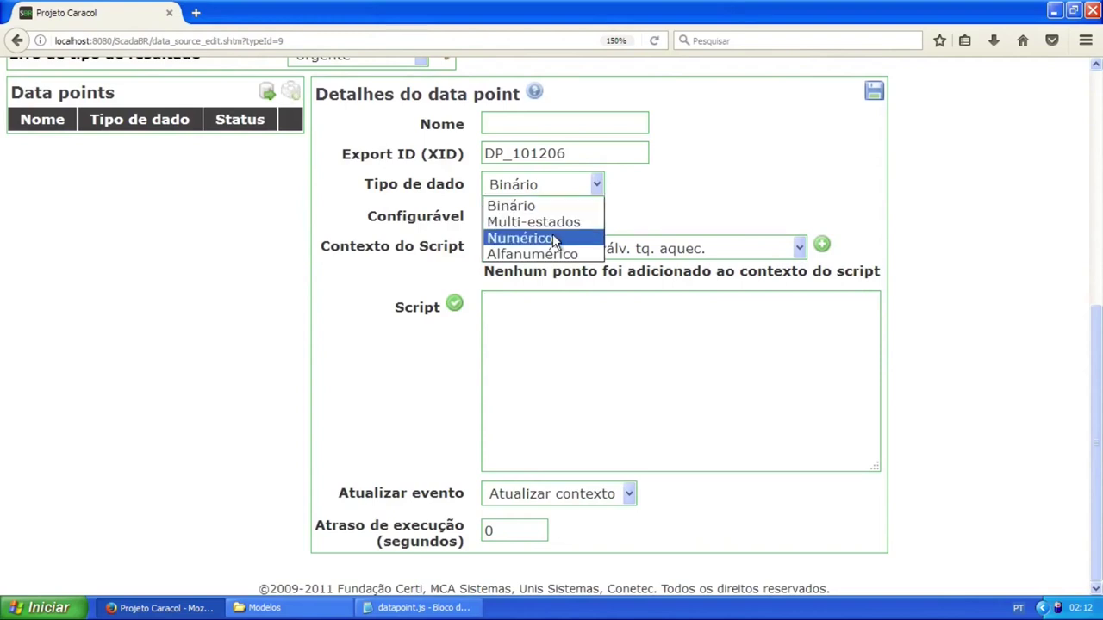
pyautogui.click(554, 239)
pyautogui.write('return')
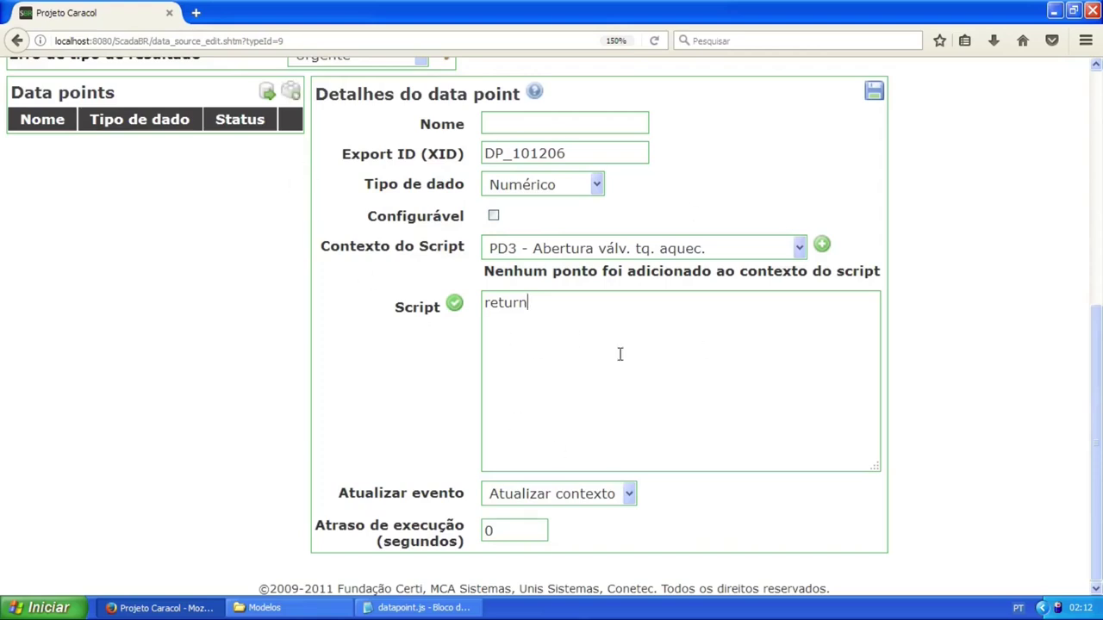
pyautogui.write(' 34;')
pyautogui.moveTo(557, 302); pyautogui.dragTo(473, 310)
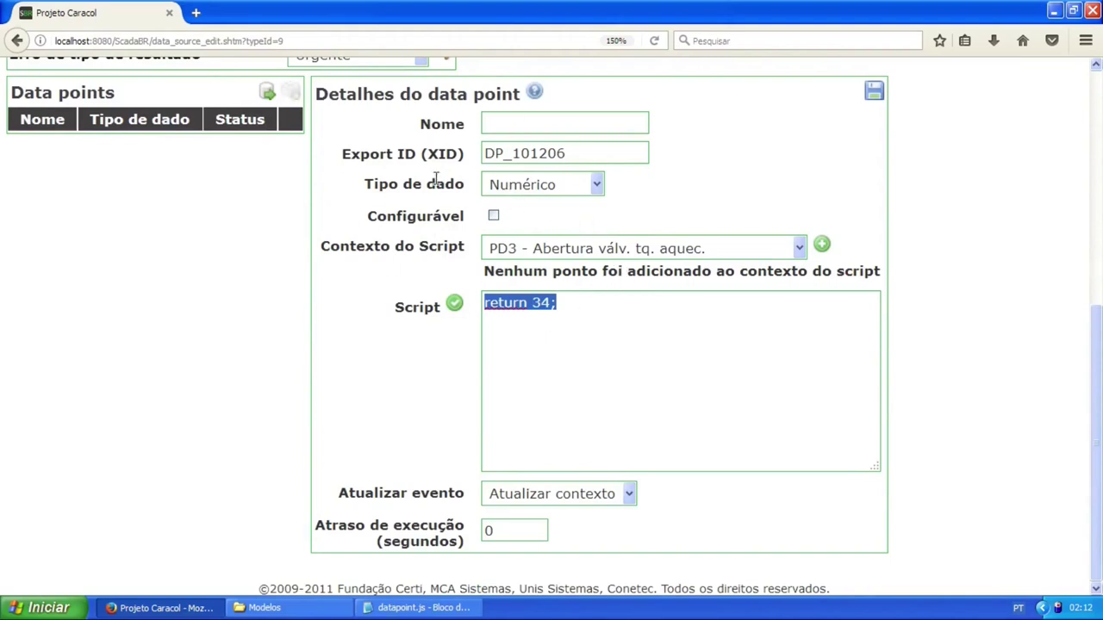
# Name the new data point "Meta inbição"
pyautogui.click(529, 123)
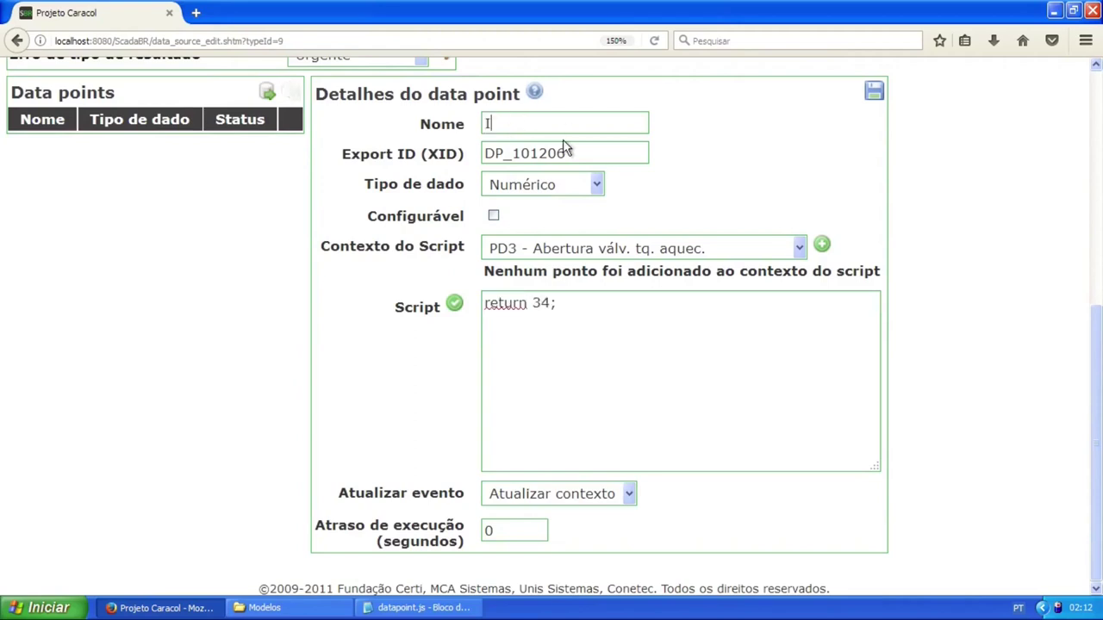
pyautogui.write('Me')
pyautogui.write('ta inc')
pyautogui.write('icção')
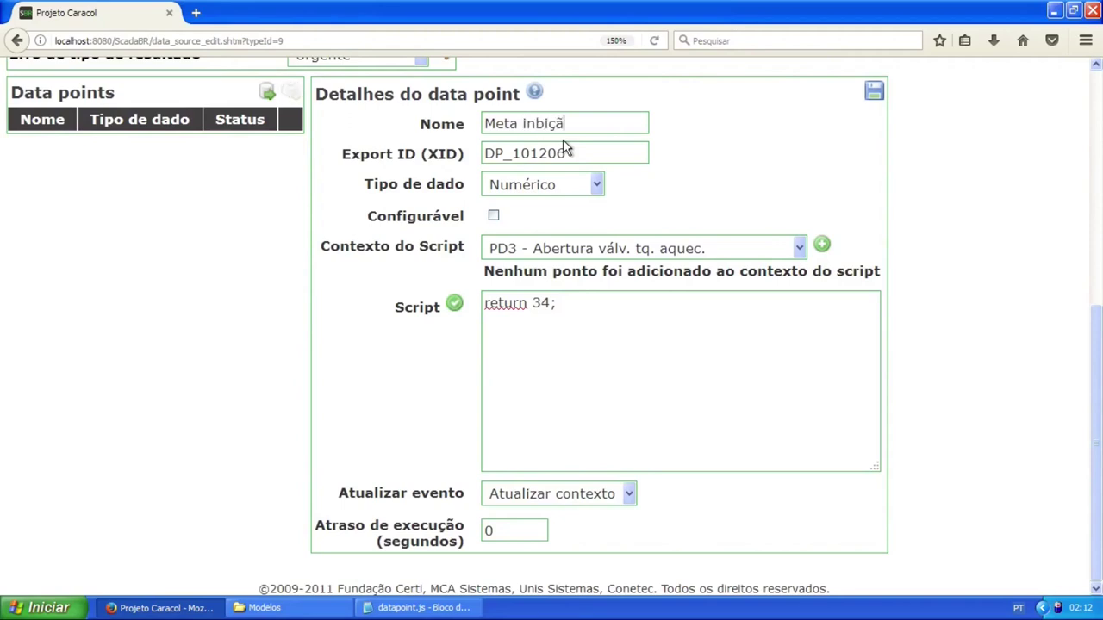
# Clear the data point's script and widen the script box
pyautogui.click(604, 302)
pyautogui.hotkey('ctrl', 'a')
pyautogui.press('BackSpace')
pyautogui.moveTo(876, 465); pyautogui.dragTo(1079, 470)
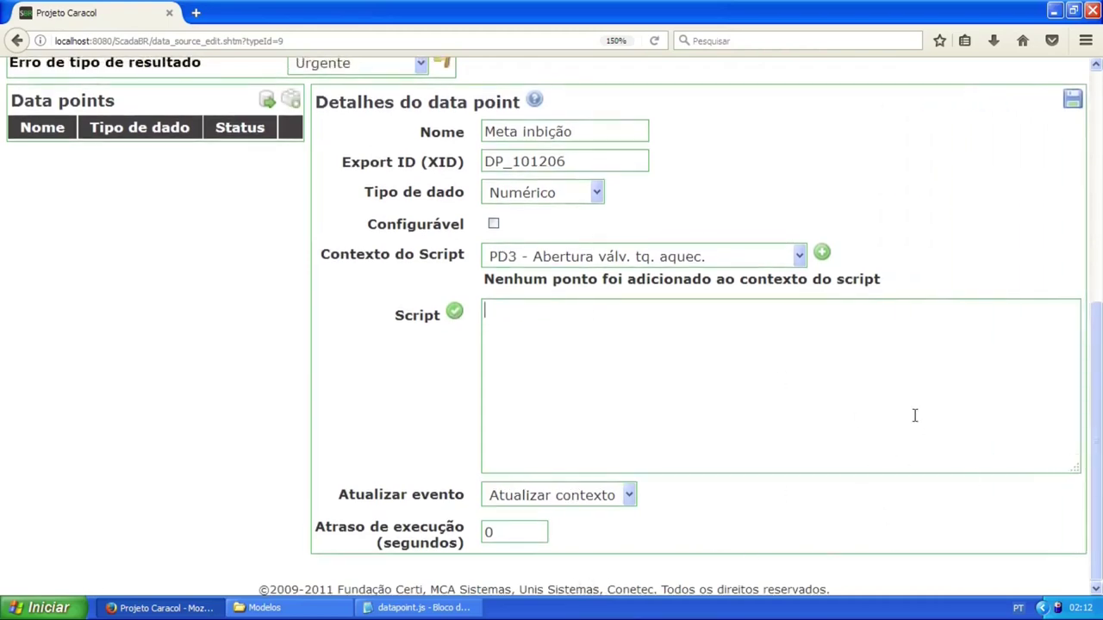
# Enable the Configurável option for the data point
pyautogui.hotkey('ctrl', '+')
pyautogui.hotkey('ctrl', '+')
pyautogui.scroll(-4, 864, 278)
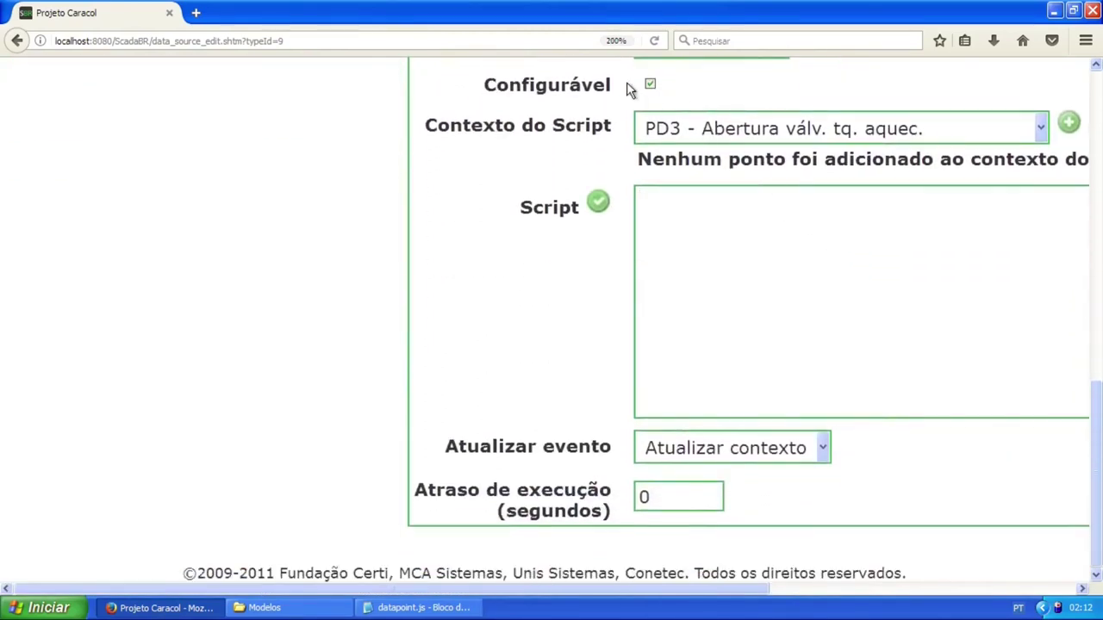
# Add the second PD3 - OPC.CLP.INI.CON.SD entry to the data point's script context
pyautogui.moveTo(708, 593); pyautogui.dragTo(988, 591)
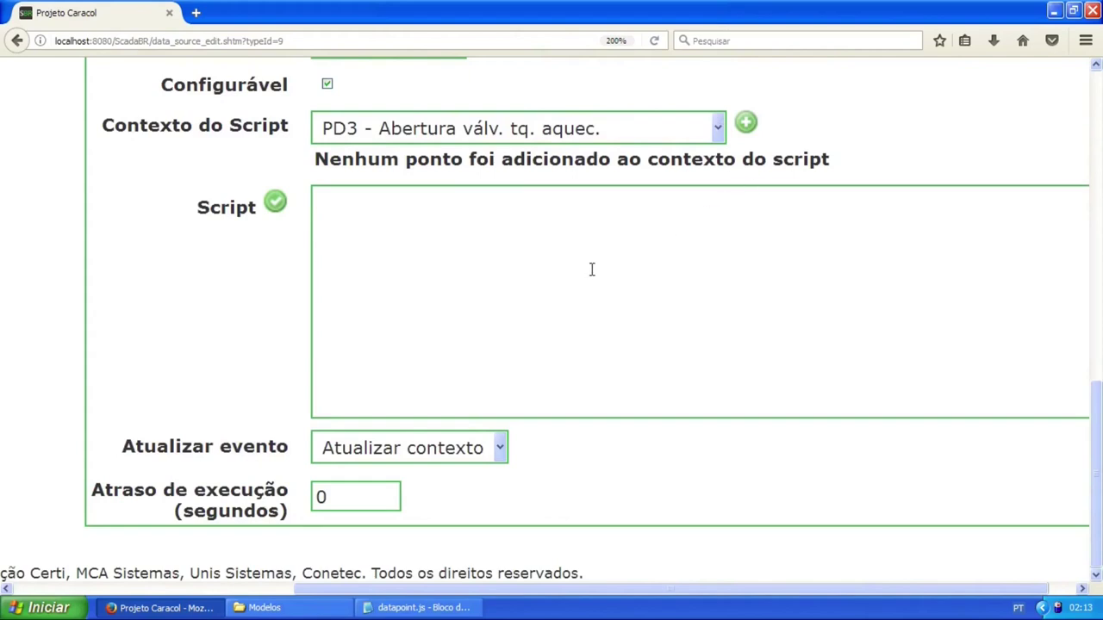
pyautogui.click(719, 131)
pyautogui.scroll(-4, 652, 249)
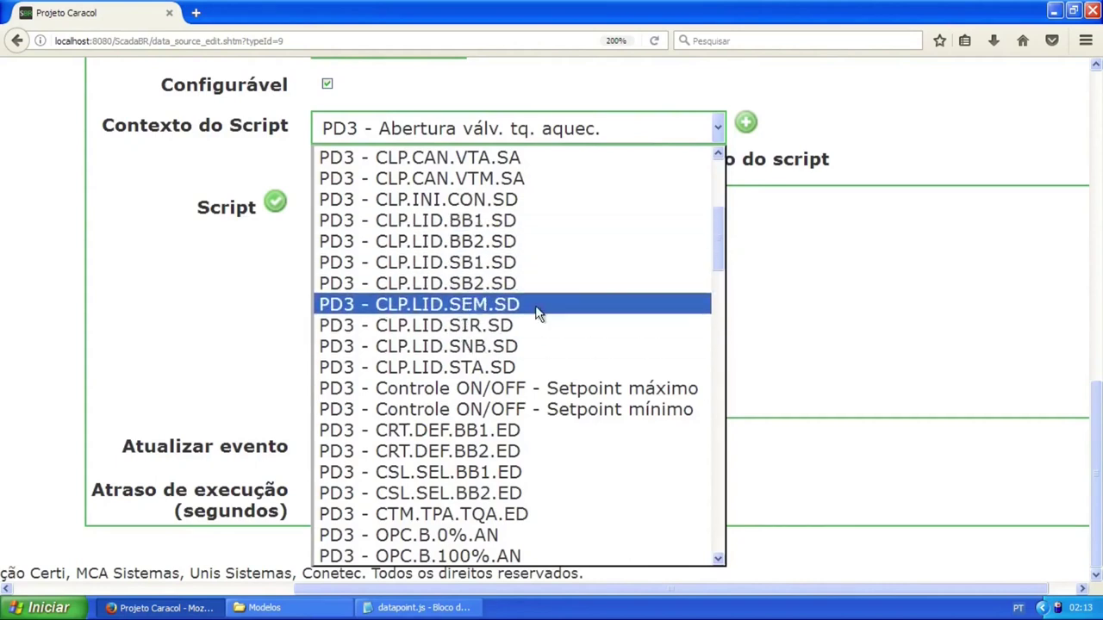
pyautogui.scroll(4, 535, 307)
pyautogui.scroll(-20, 535, 309)
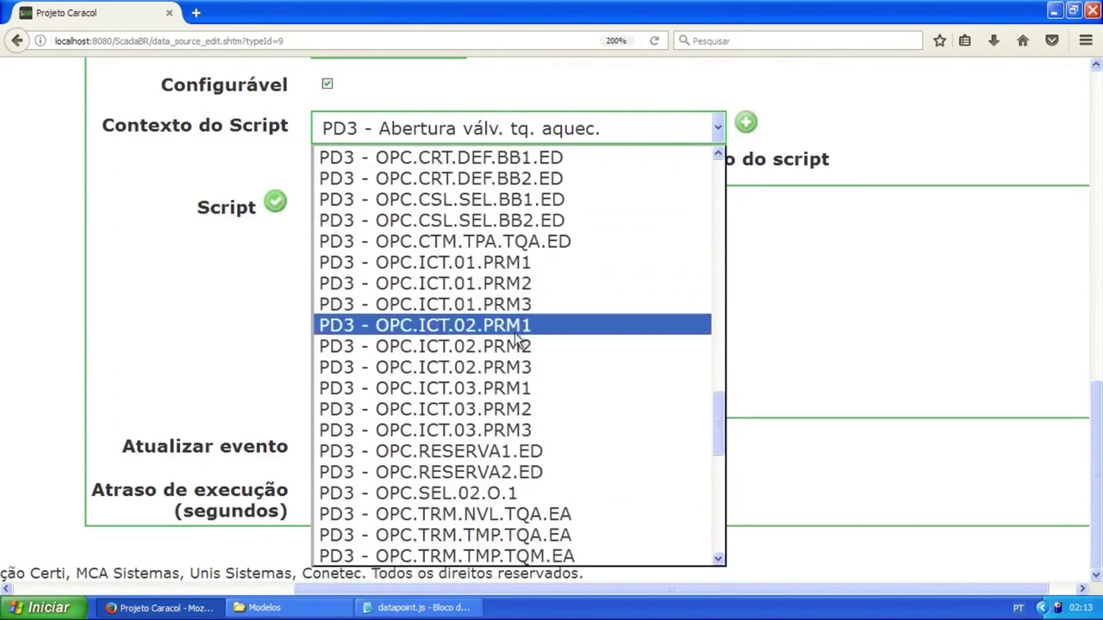
pyautogui.scroll(4, 517, 336)
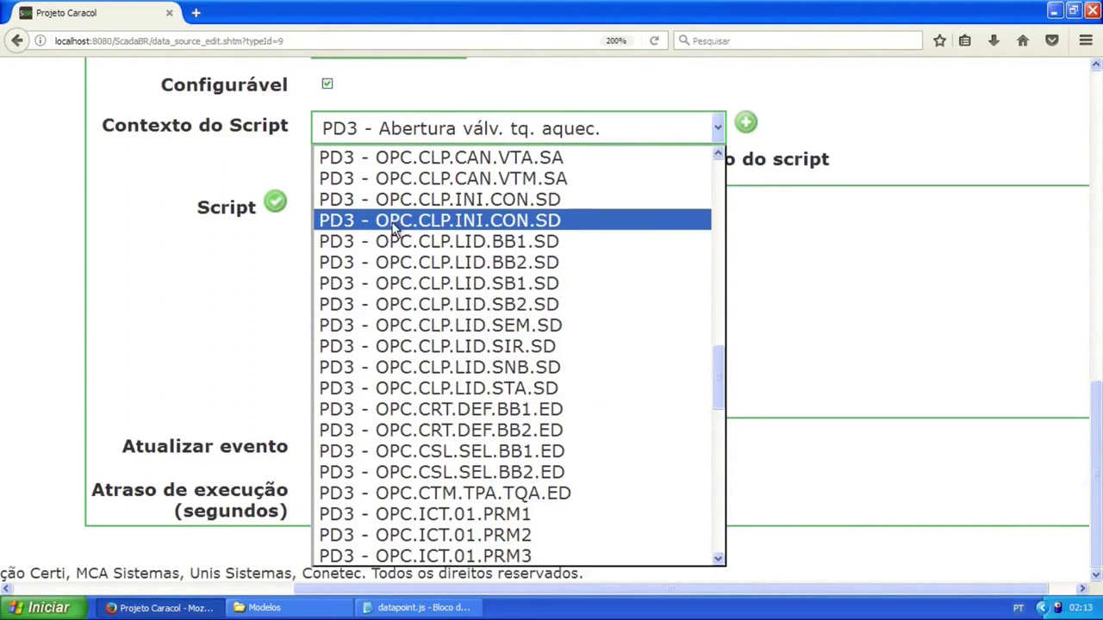
pyautogui.click(470, 223)
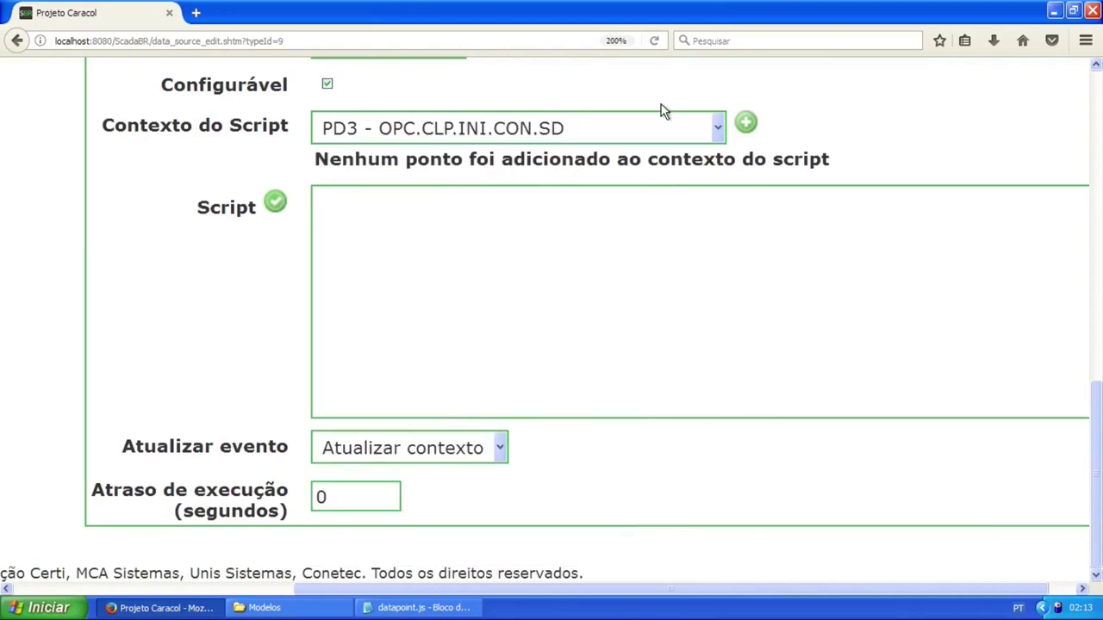
pyautogui.click(747, 125)
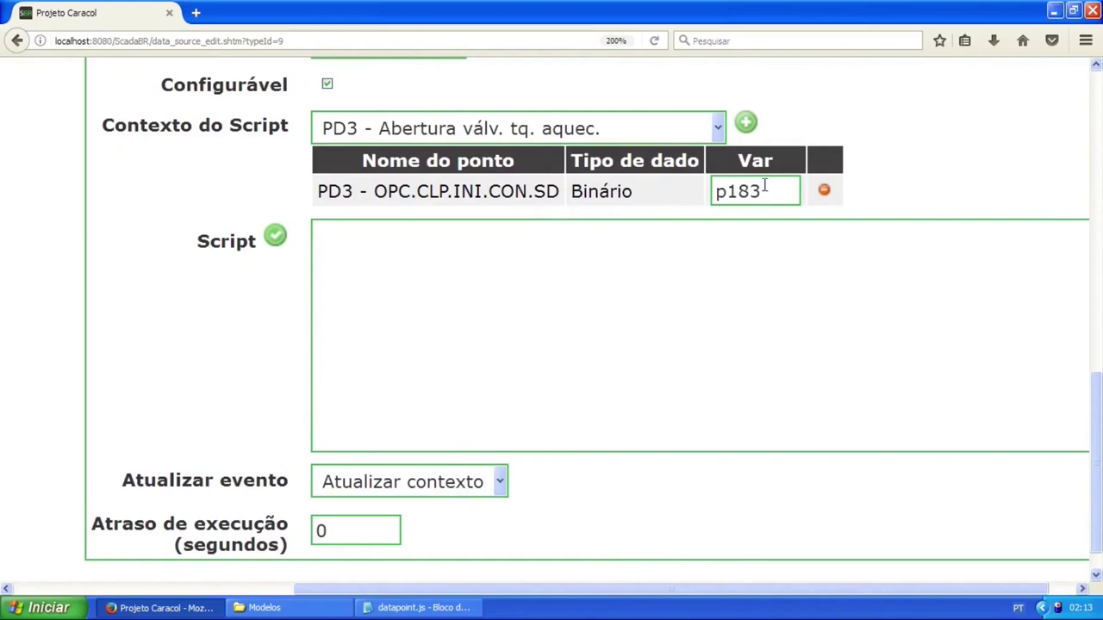
# Rename the script variable of the OPC.CLP.INI.CON.SD context point to ini
pyautogui.moveTo(728, 190); pyautogui.dragTo(772, 190)
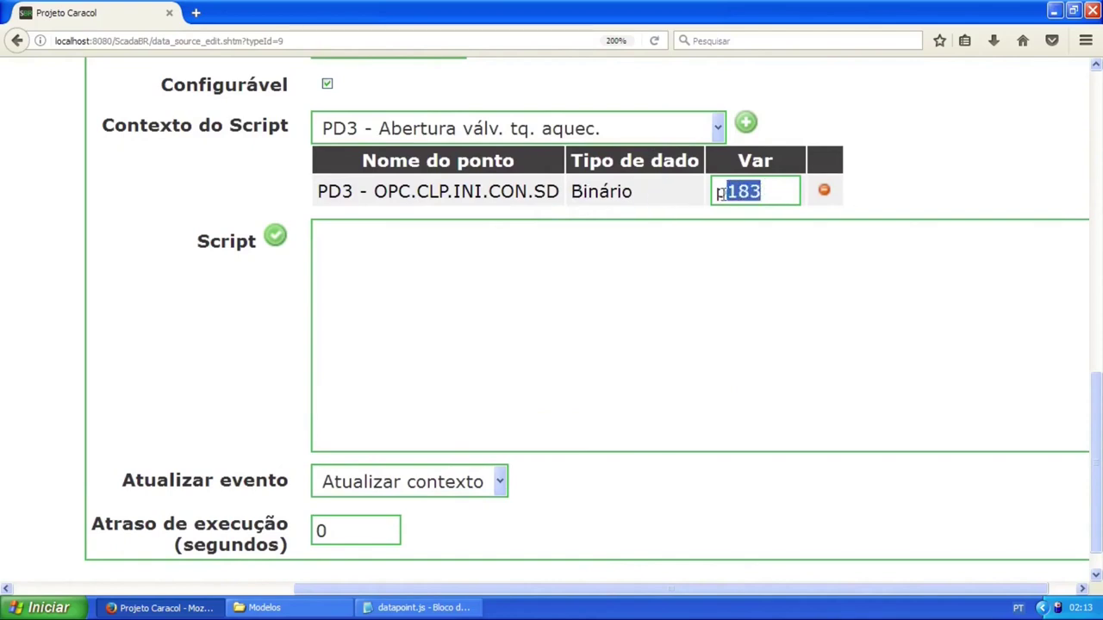
pyautogui.click(777, 190)
pyautogui.moveTo(756, 190); pyautogui.dragTo(714, 190)
pyautogui.write('ini')
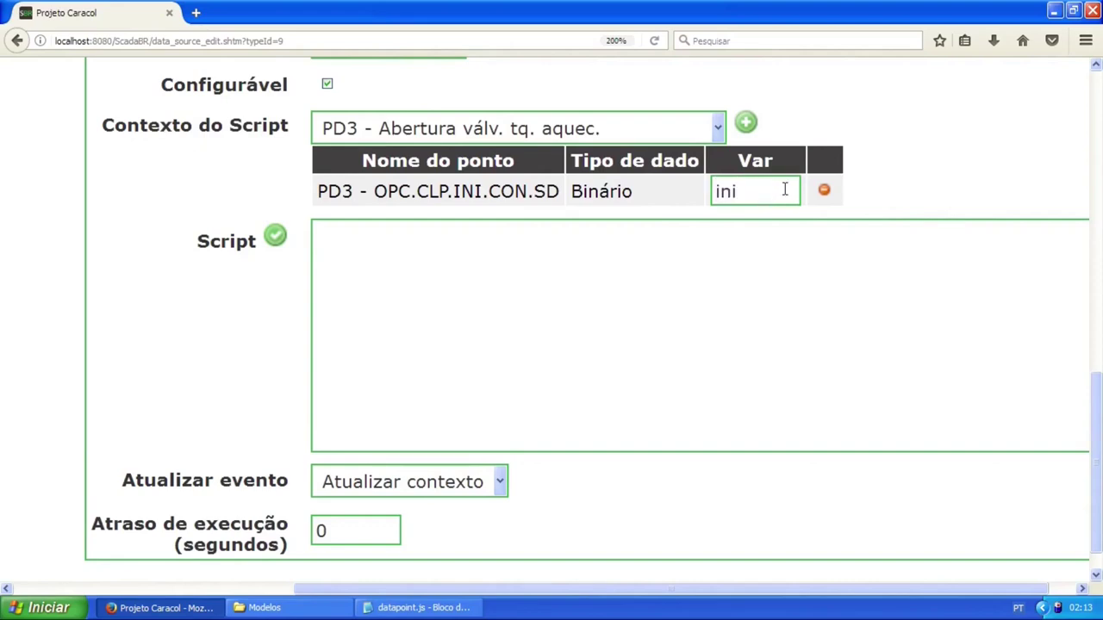
# Set the data type of the Meta inbição data point to Binário
pyautogui.scroll(1, 716, 271)
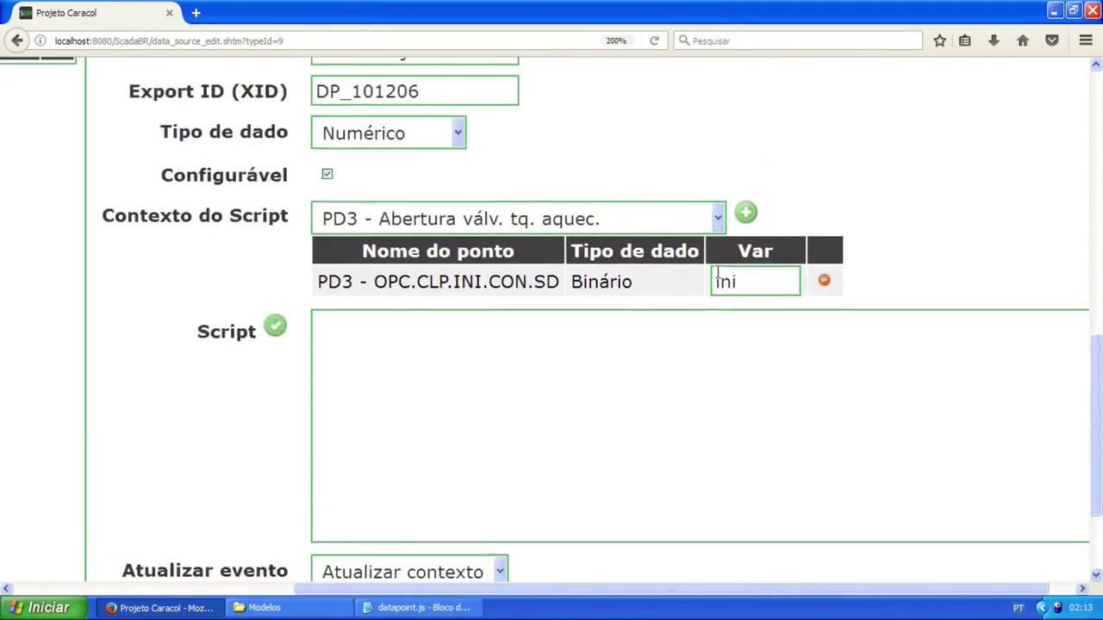
pyautogui.scroll(1, 716, 272)
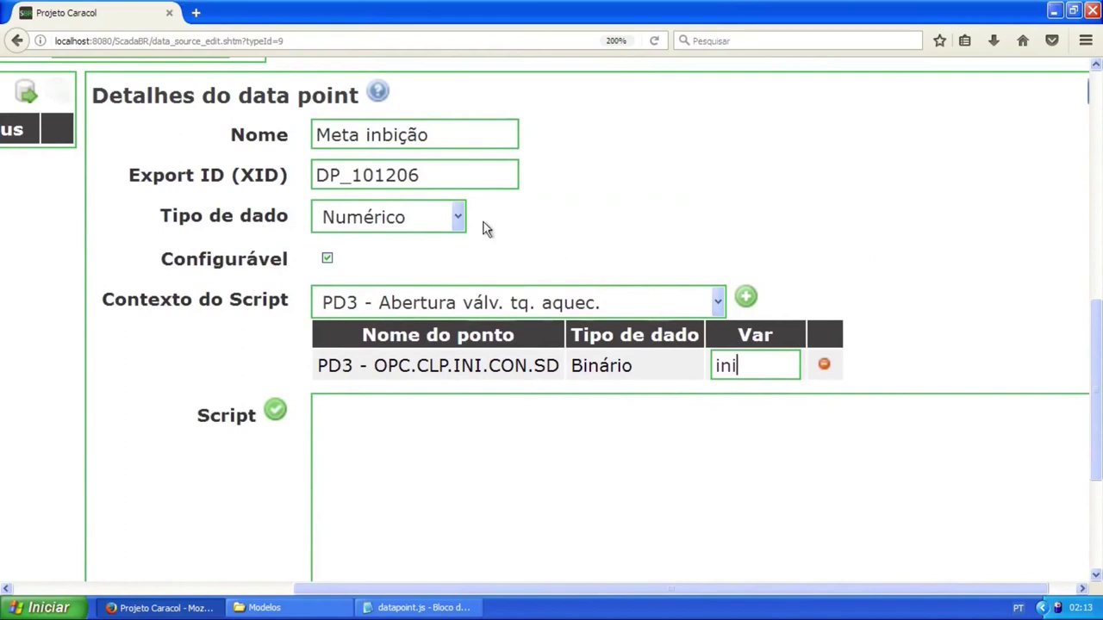
pyautogui.click(456, 218)
pyautogui.click(409, 247)
# Add PD3 - OPC.CHN.NVB.TQA.ED to the script context with the variable name chn
pyautogui.scroll(-1, 647, 280)
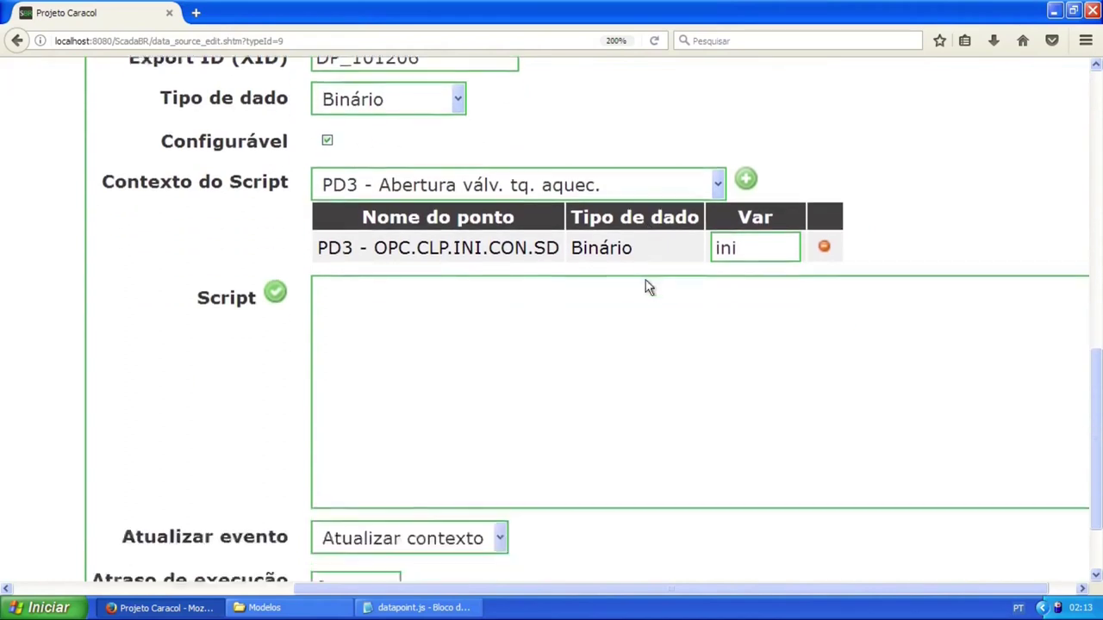
pyautogui.scroll(-1, 649, 287)
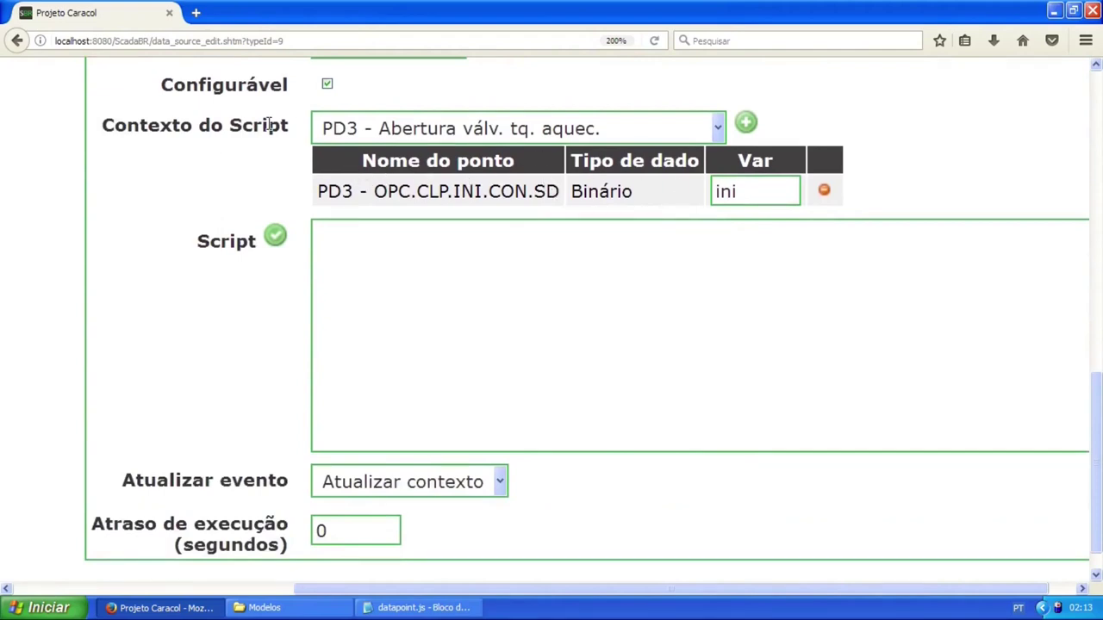
pyautogui.click(717, 127)
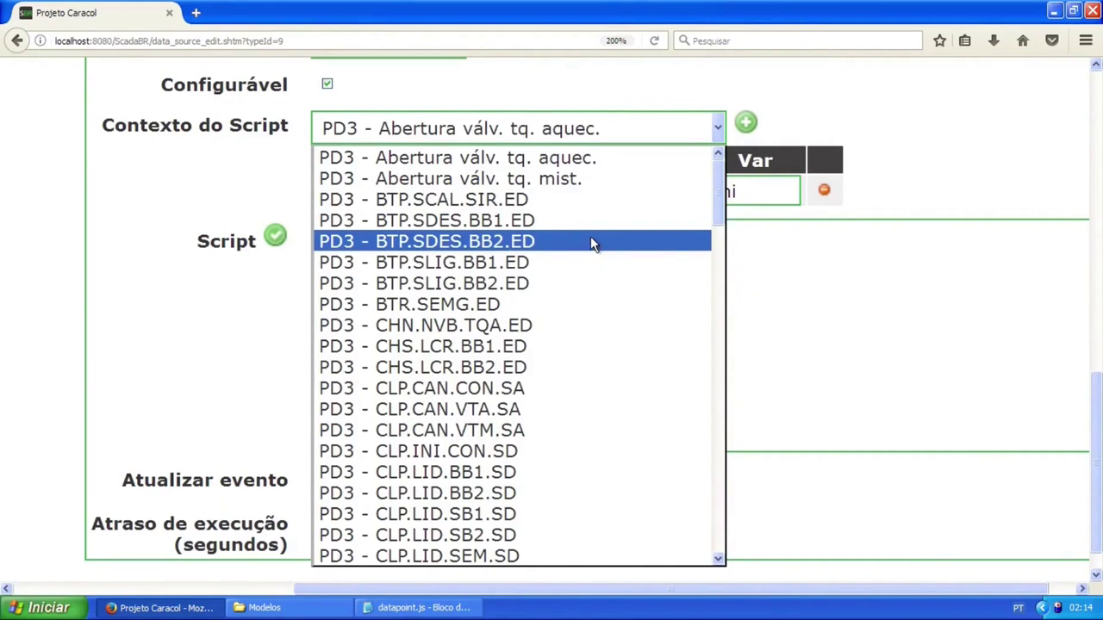
pyautogui.scroll(-12, 590, 235)
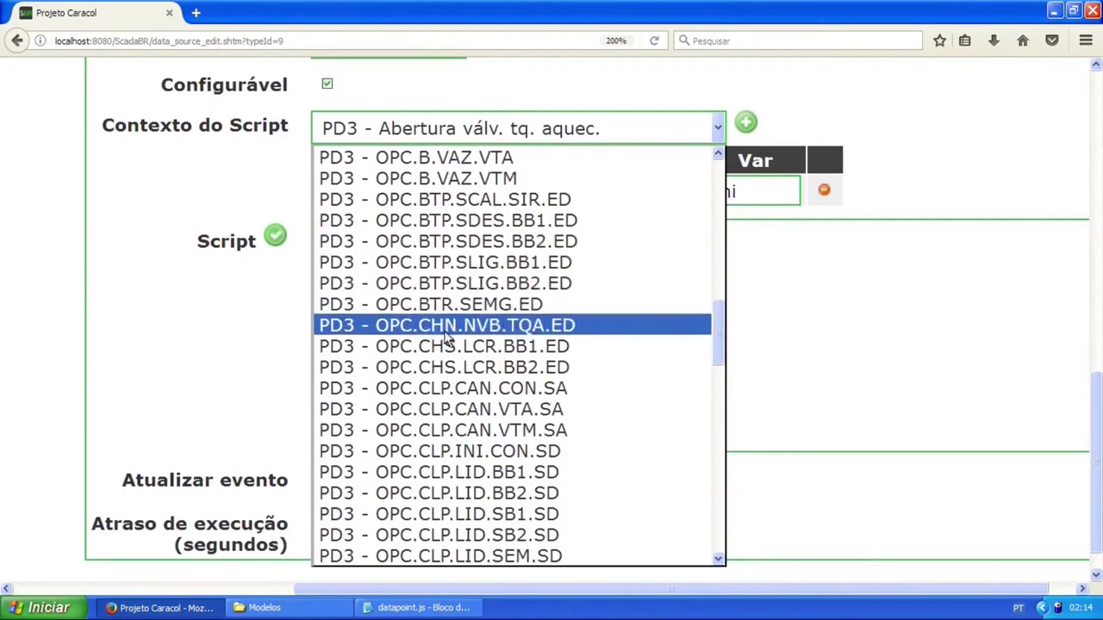
pyautogui.click(534, 330)
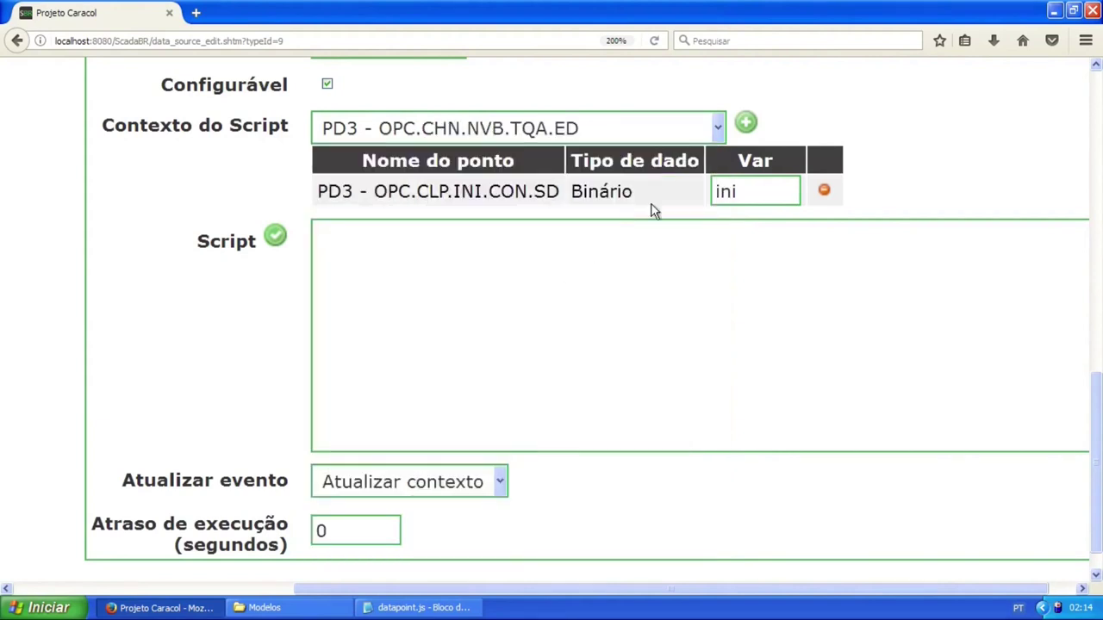
pyautogui.click(746, 122)
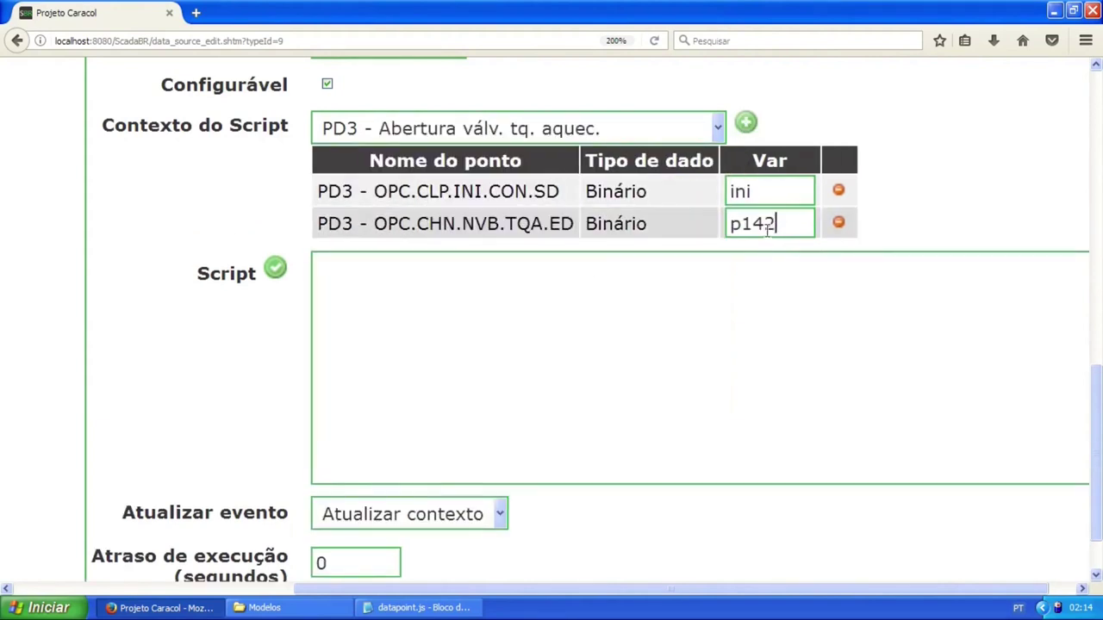
pyautogui.moveTo(775, 224); pyautogui.dragTo(716, 226)
pyautogui.write('chn')
# Add PD3 - OPC.CTM.TPA.TQA.ED to the script context with the variable name ctm
pyautogui.click(718, 126)
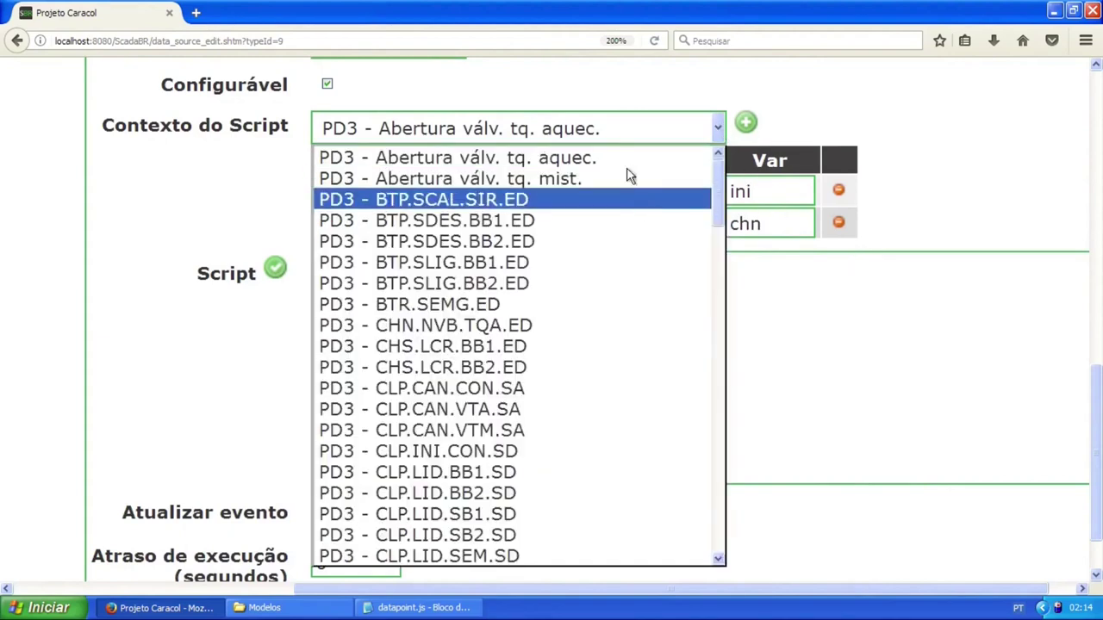
pyautogui.scroll(-15, 617, 215)
pyautogui.scroll(-7, 616, 215)
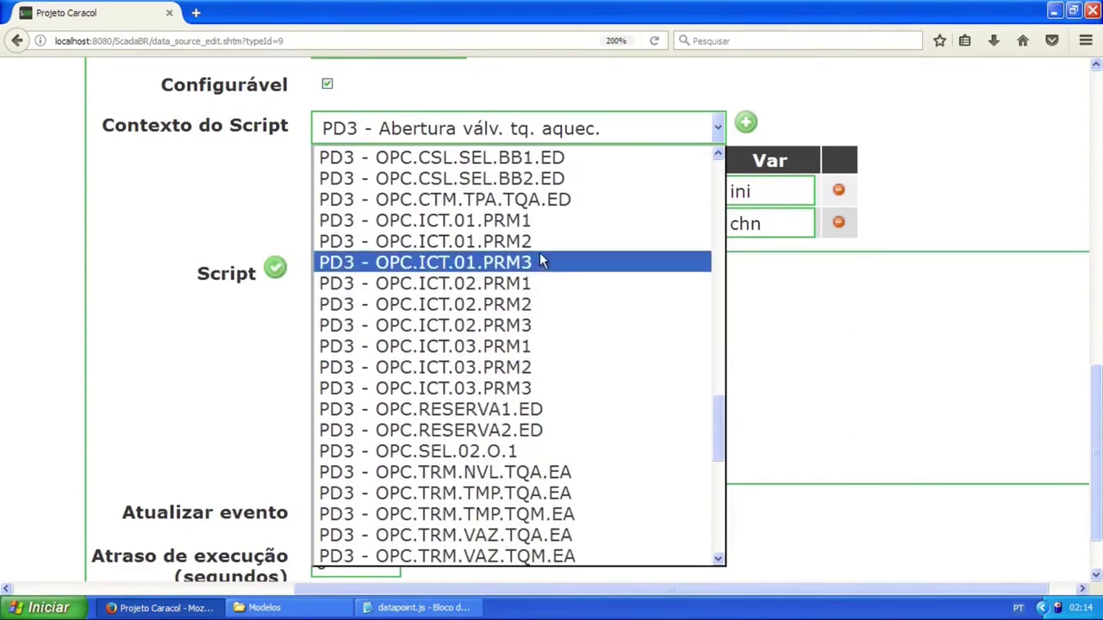
pyautogui.scroll(2, 476, 285)
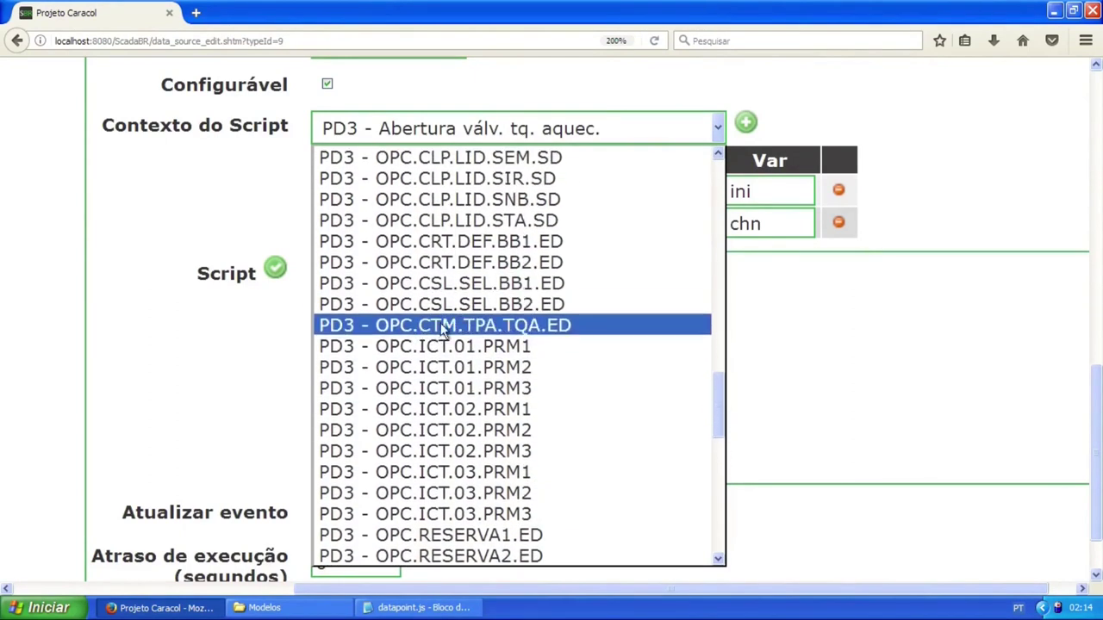
pyautogui.click(541, 324)
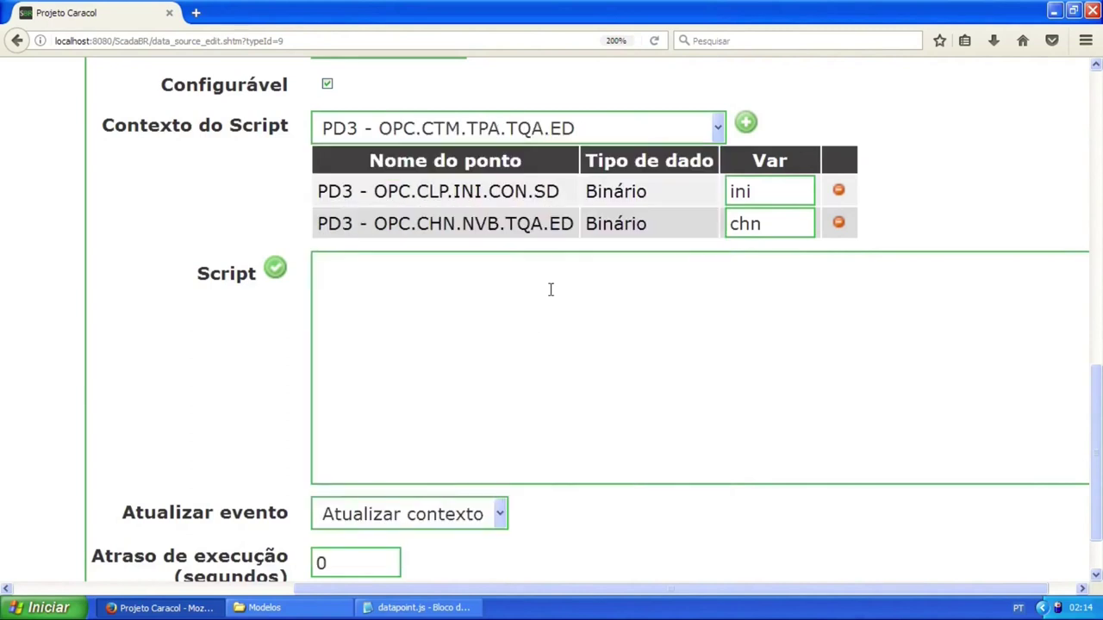
pyautogui.click(746, 122)
pyautogui.moveTo(786, 256); pyautogui.dragTo(720, 270)
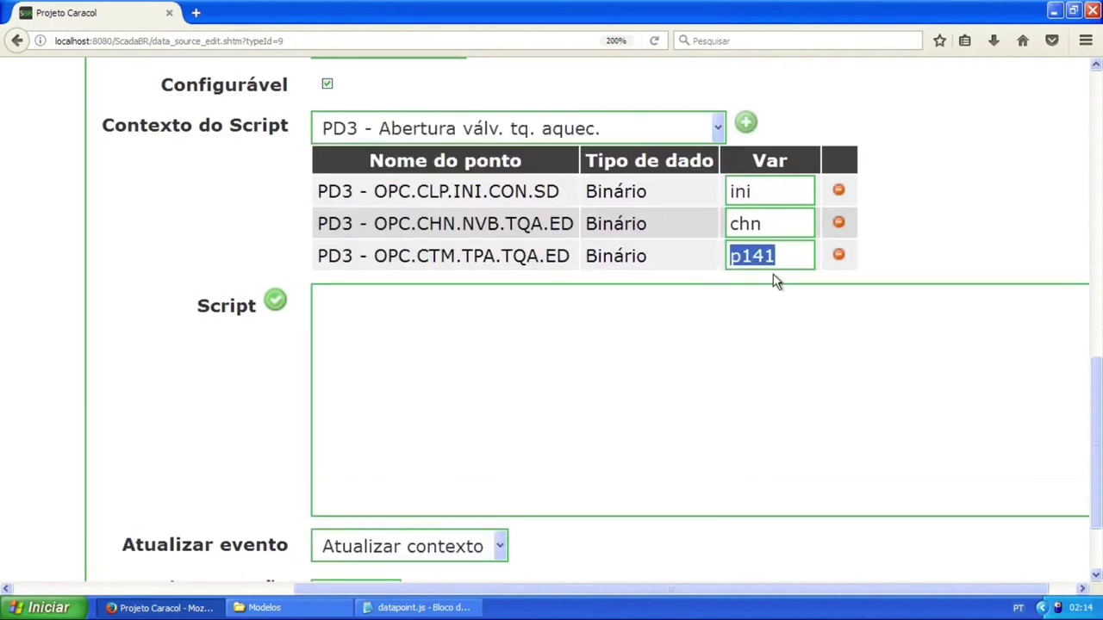
pyautogui.write('ctm')
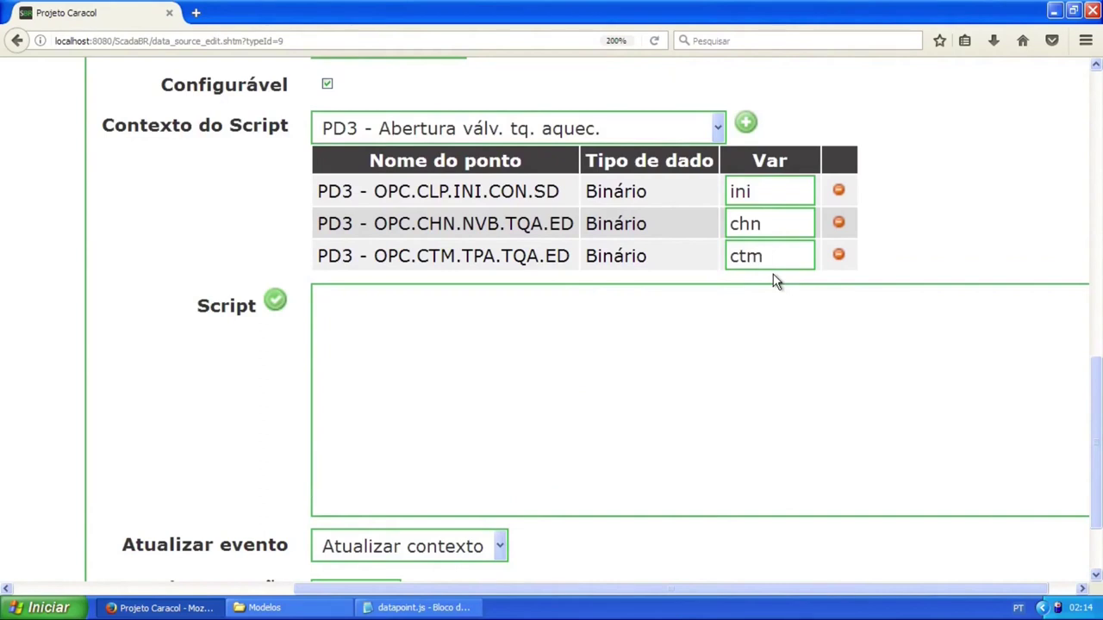
# Begin the data point's script with "if (ini.value"
pyautogui.click(734, 311)
pyautogui.scroll(2, 414, 360)
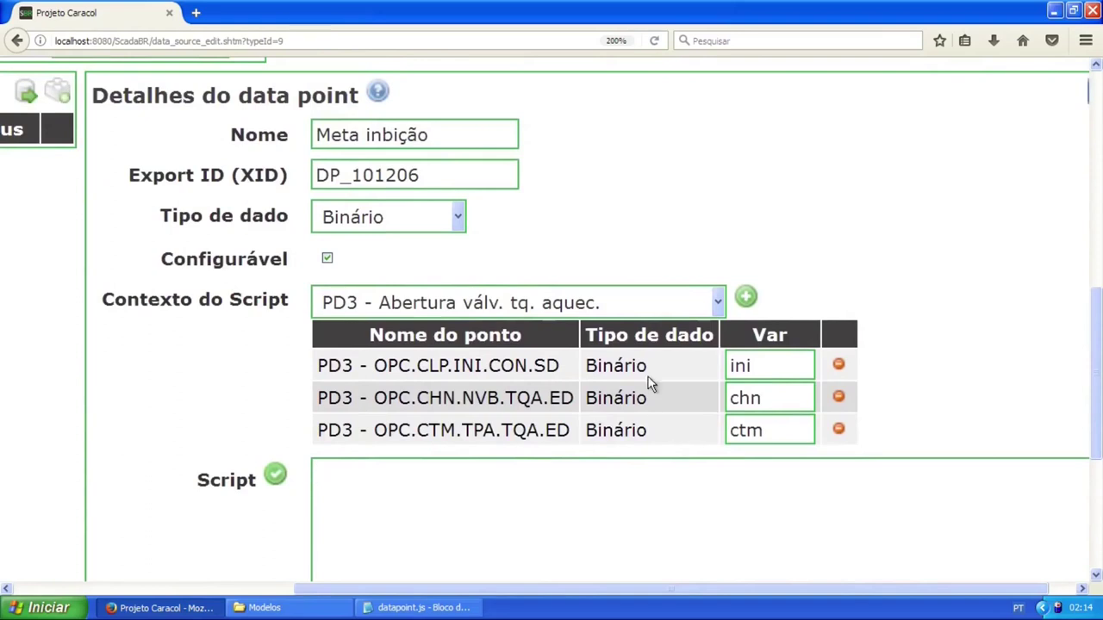
pyautogui.scroll(-2, 684, 357)
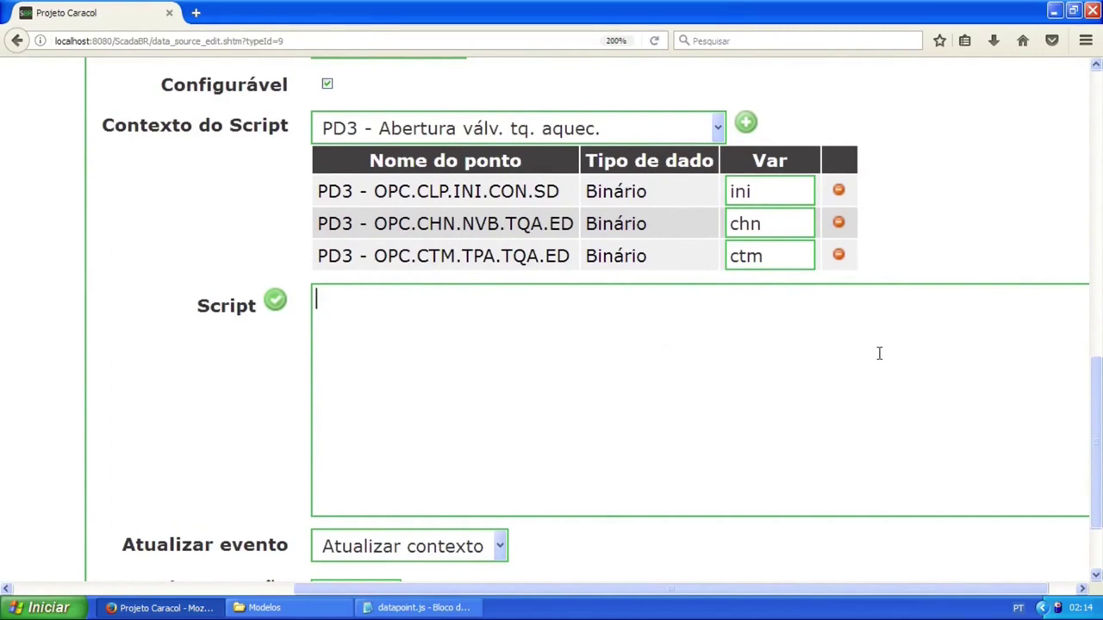
pyautogui.hotkey('ctrl', '+')
pyautogui.hotkey('ctrl', '+')
pyautogui.scroll(-3, 818, 358)
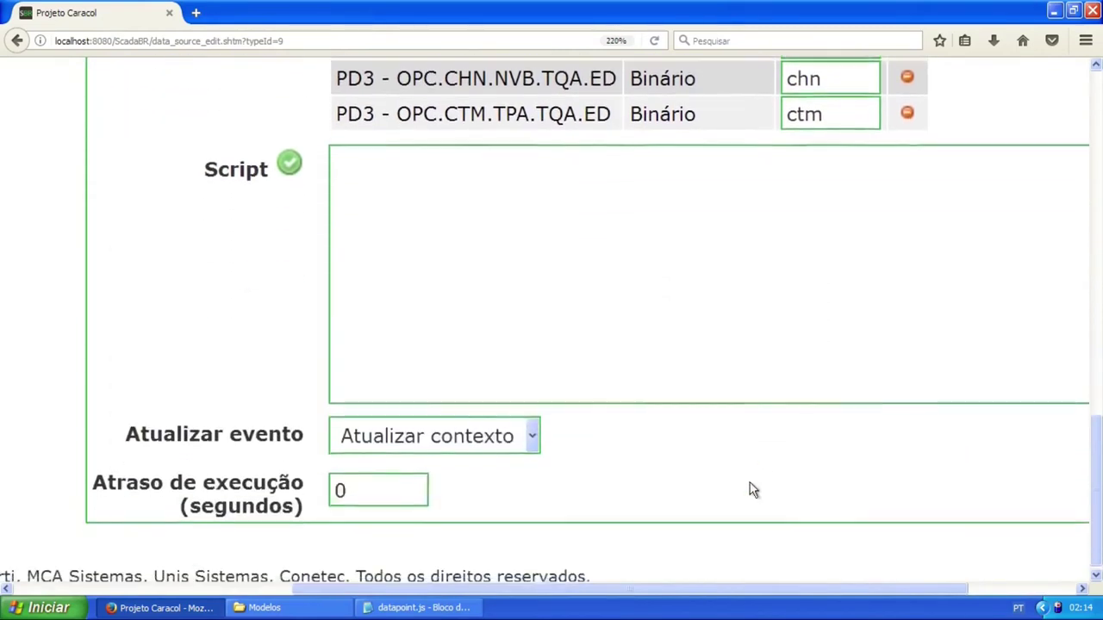
pyautogui.moveTo(702, 591); pyautogui.dragTo(891, 572)
pyautogui.write('if')
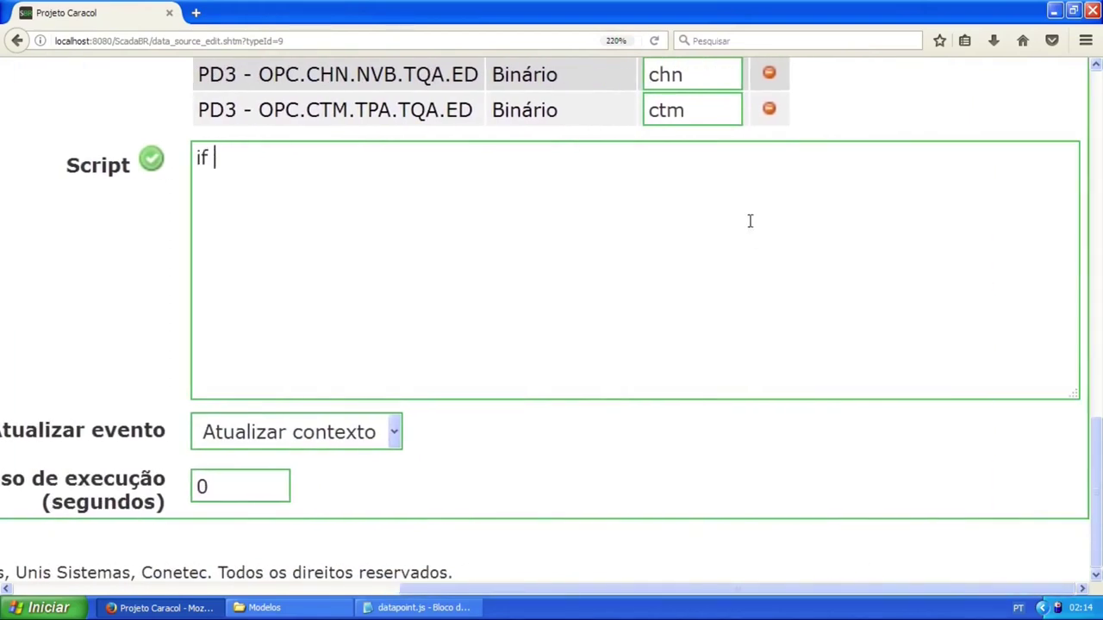
pyautogui.write(' (')
pyautogui.scroll(4, 749, 221)
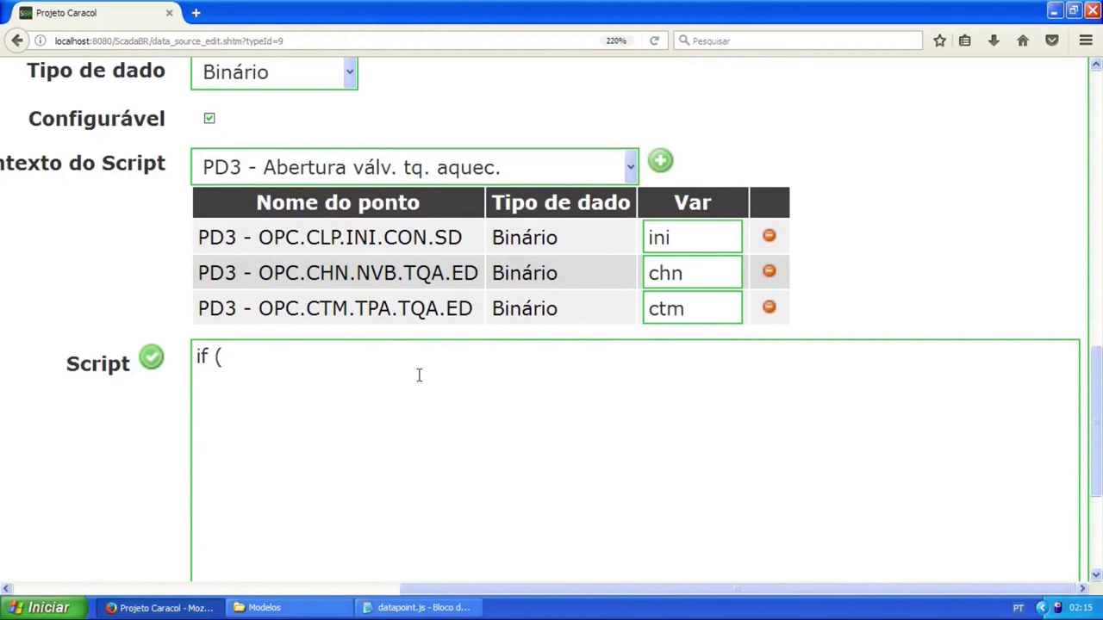
pyautogui.write('ini.value')
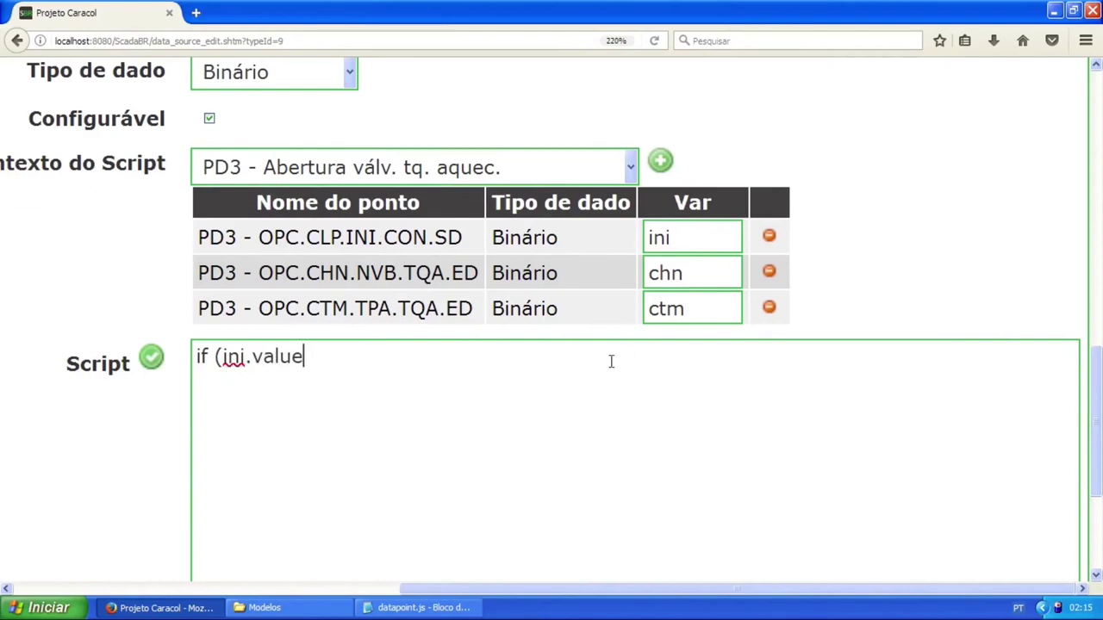
pyautogui.moveTo(304, 356); pyautogui.dragTo(252, 356)
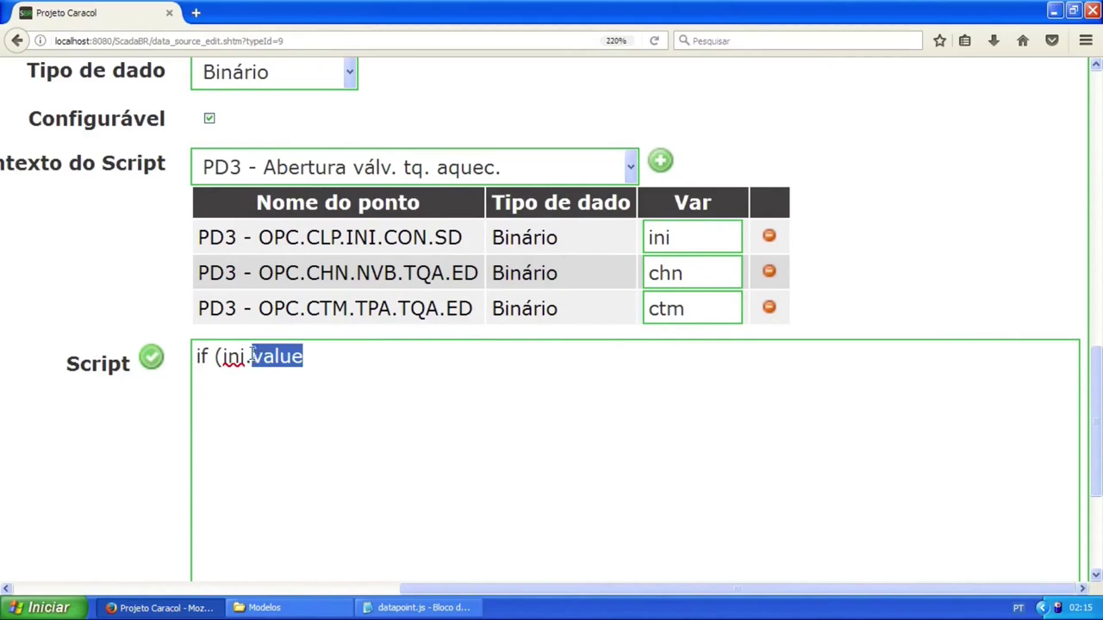
pyautogui.click(308, 357)
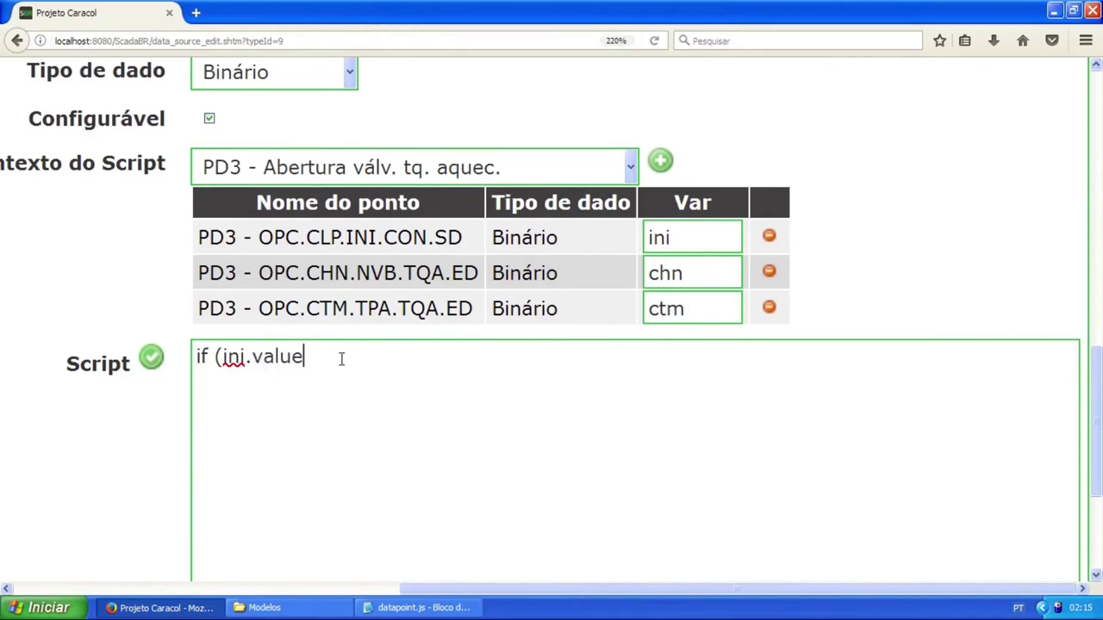
# Extend the script's first condition with "== true" after ini.value
pyautogui.write('==')
pyautogui.doubleClick(336, 357)
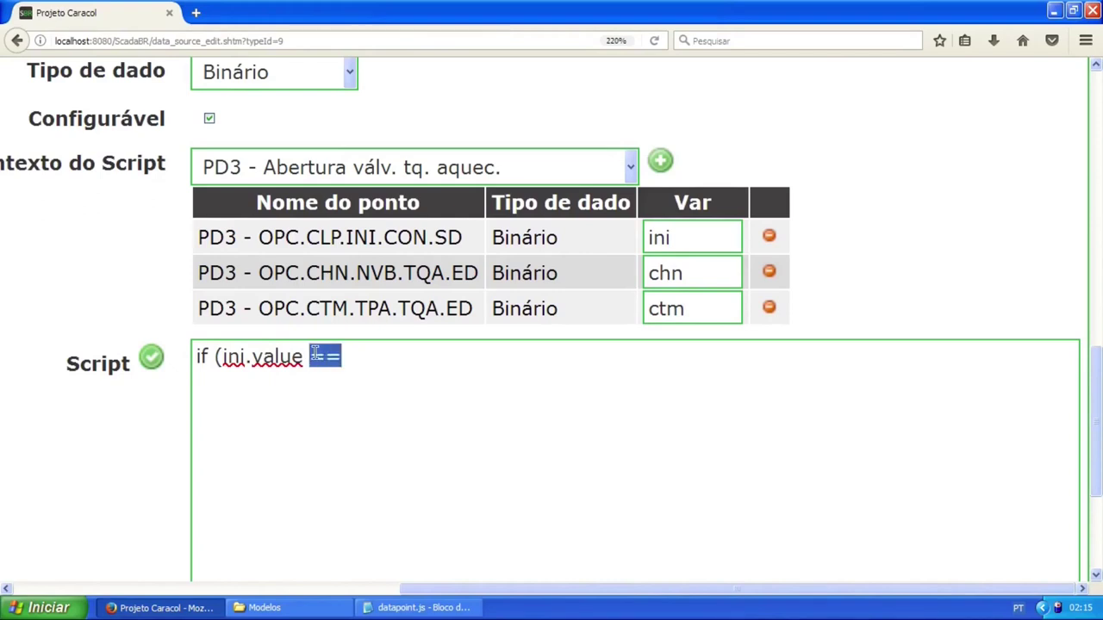
pyautogui.click(357, 358)
pyautogui.write('ko')
pyautogui.press('BackSpace')
pyautogui.press('BackSpace')
pyautogui.write('true')
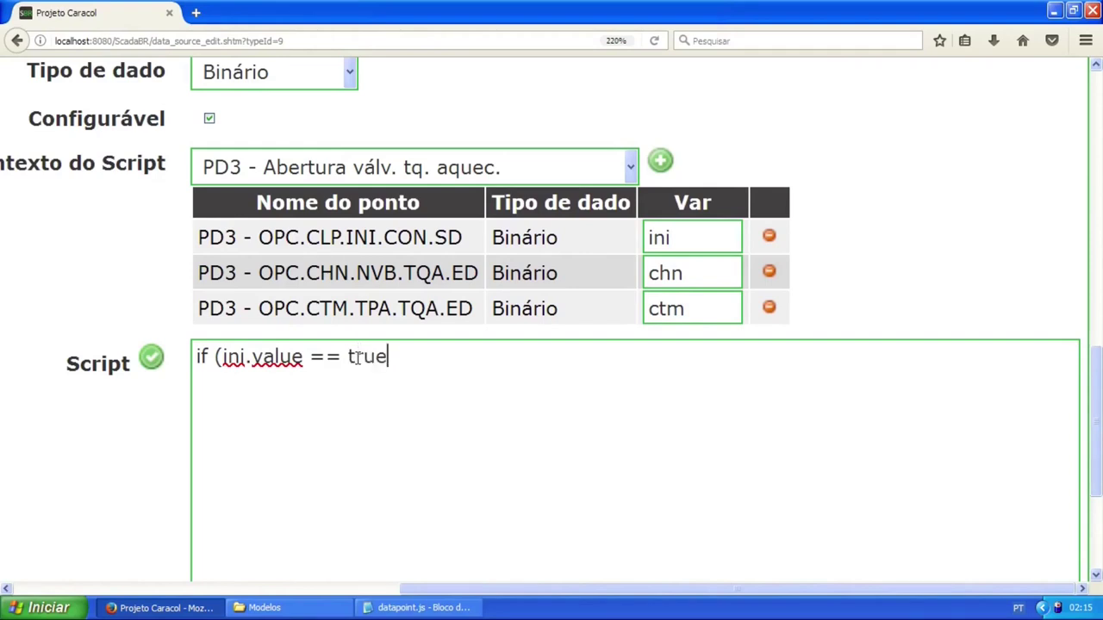
pyautogui.doubleClick(398, 360)
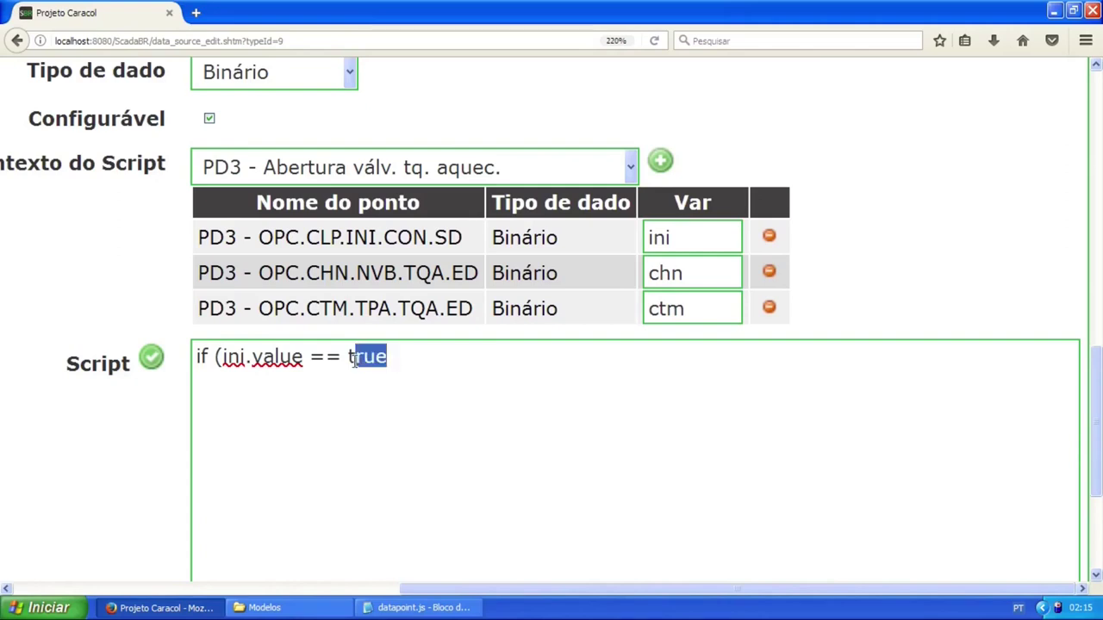
pyautogui.click(397, 358)
pyautogui.write('q')
pyautogui.press('BackSpace')
pyautogui.write('/ fals')
pyautogui.press('BackSpace')
pyautogui.write('lse')
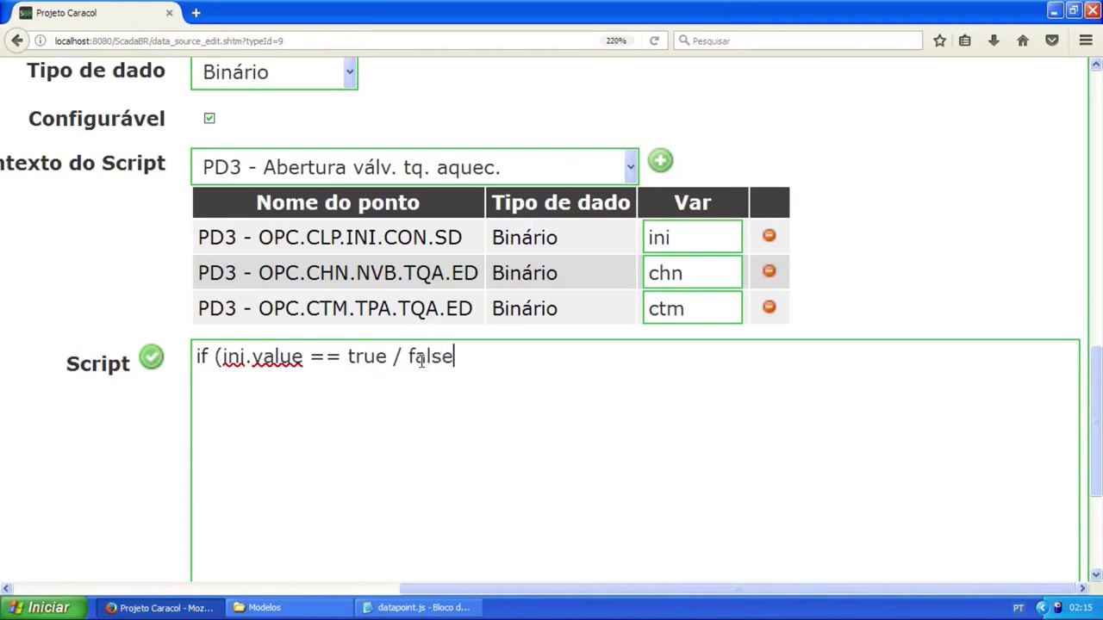
pyautogui.moveTo(456, 357); pyautogui.dragTo(405, 357)
pyautogui.click(471, 357)
pyautogui.moveTo(472, 357); pyautogui.dragTo(348, 357)
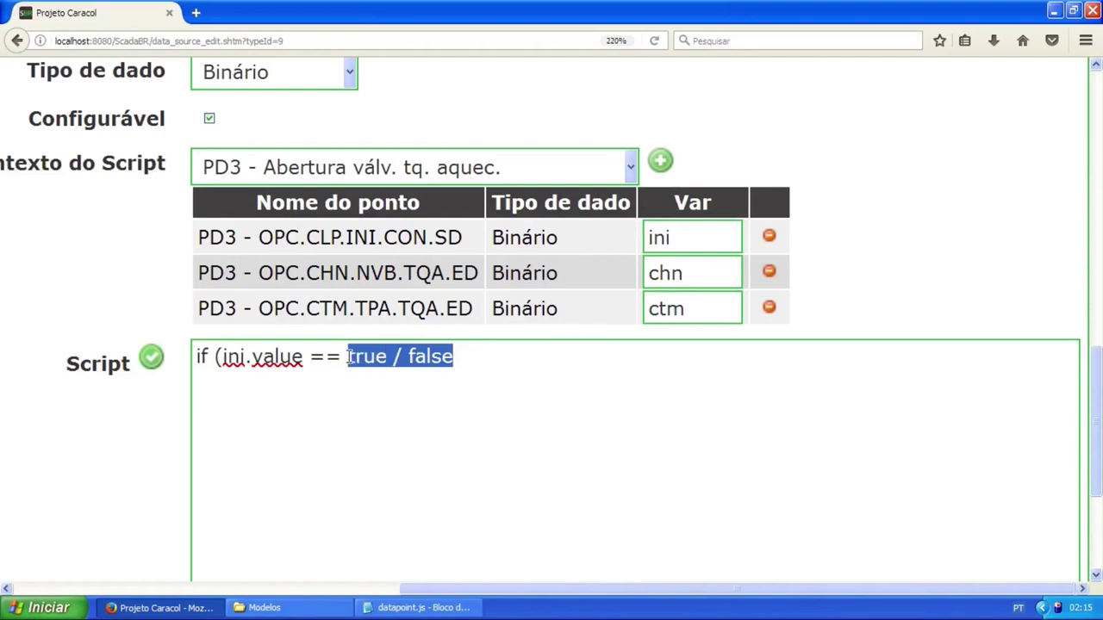
pyautogui.click(466, 357)
pyautogui.moveTo(465, 357); pyautogui.dragTo(392, 362)
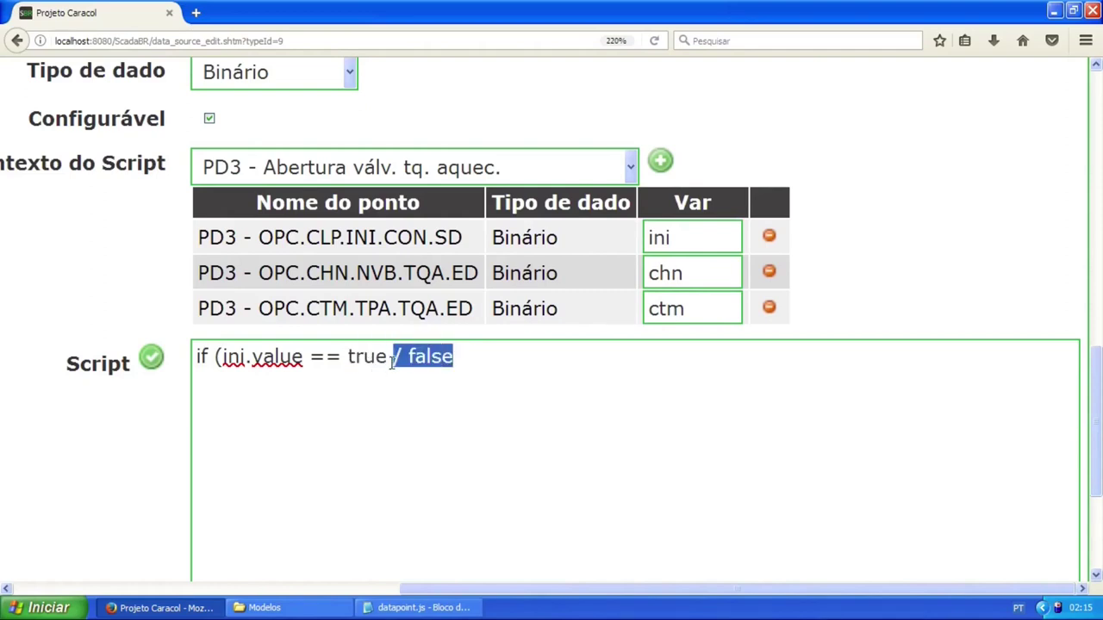
pyautogui.press('BackSpace')
pyautogui.press('BackSpace')
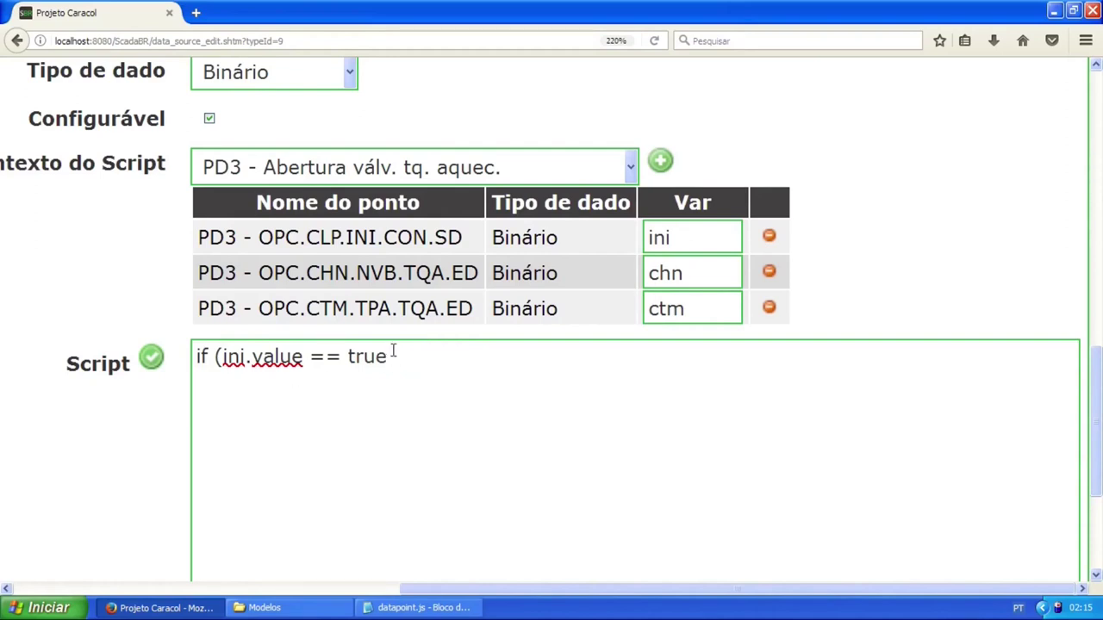
# Close the first condition and append "|| ()" to the script, placing the cursor inside the empty parentheses
pyautogui.moveTo(215, 356); pyautogui.dragTo(386, 356)
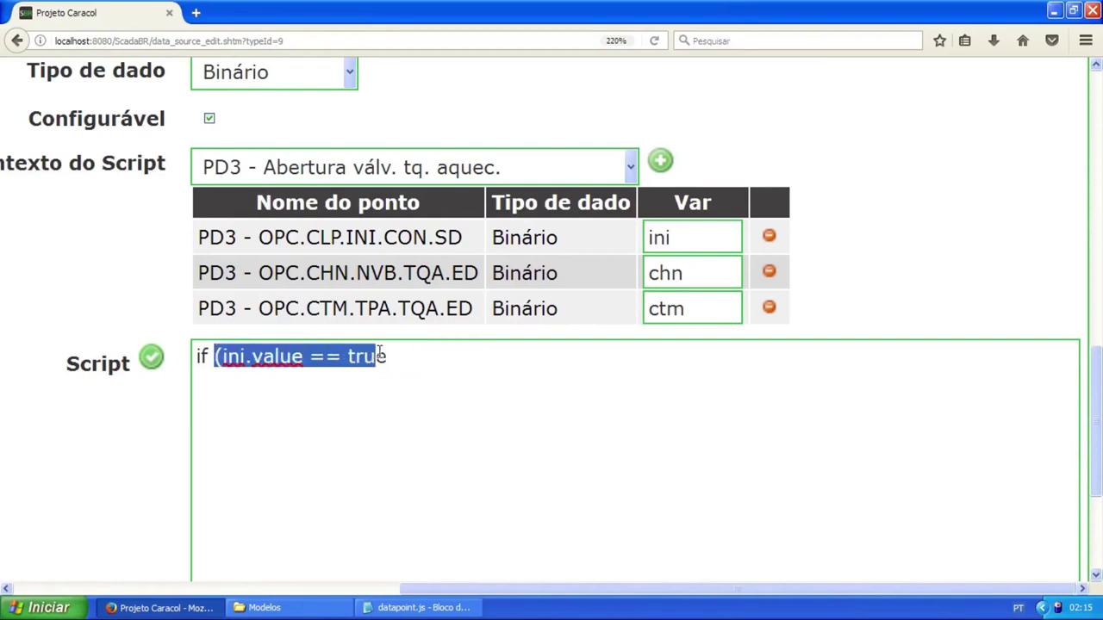
pyautogui.click(397, 356)
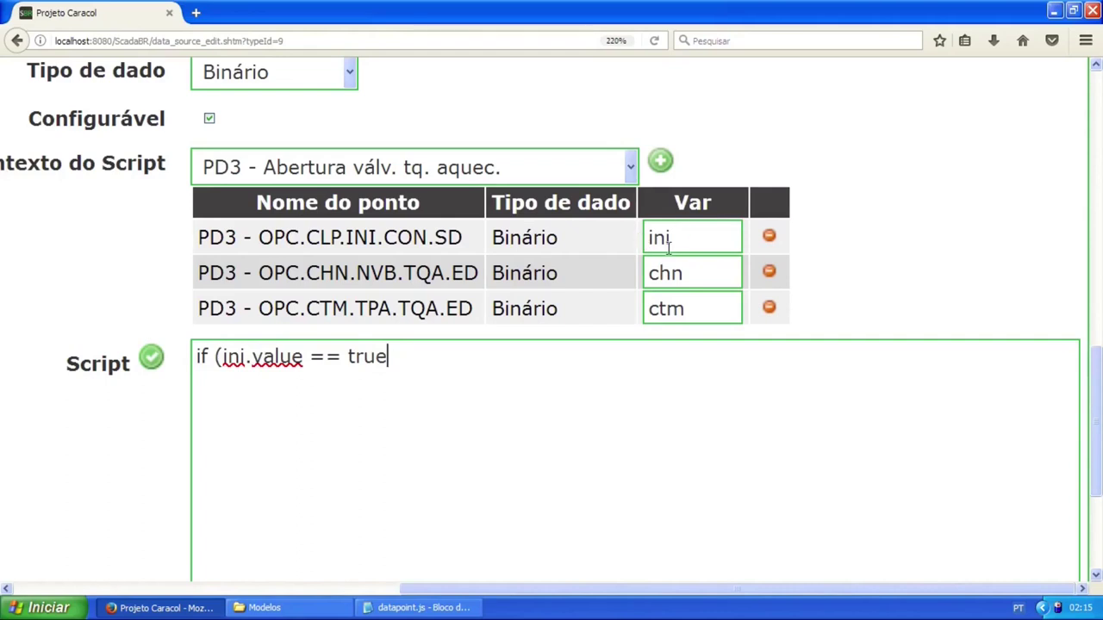
pyautogui.write(') ||')
pyautogui.doubleClick(413, 356)
pyautogui.click(457, 356)
pyautogui.write('()')
pyautogui.click(436, 345)
pyautogui.moveTo(306, 272); pyautogui.dragTo(433, 273)
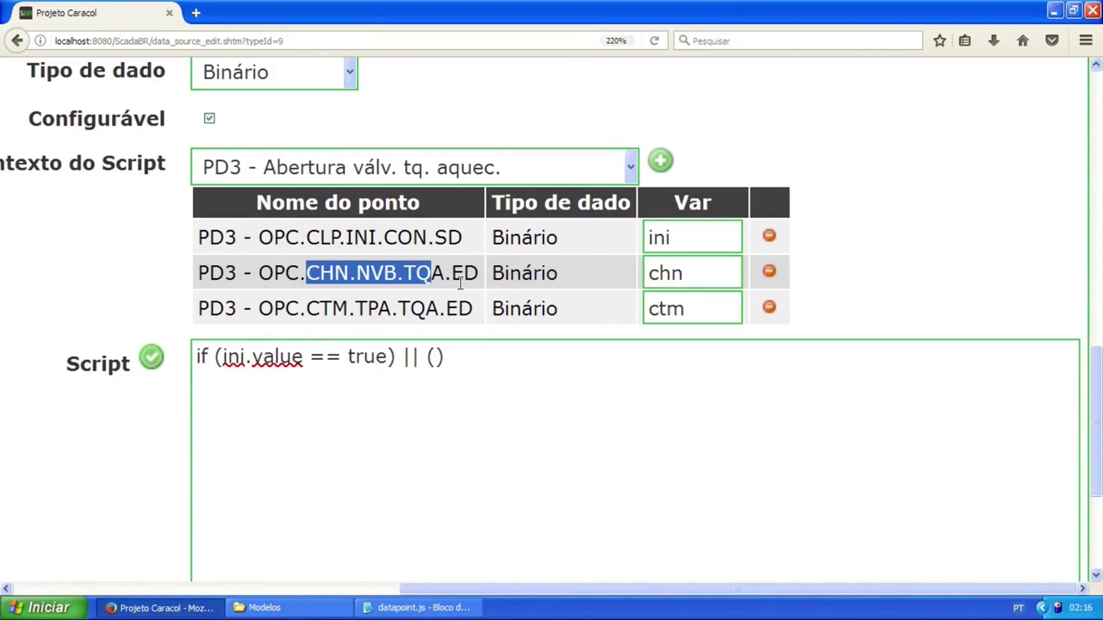
pyautogui.click(436, 357)
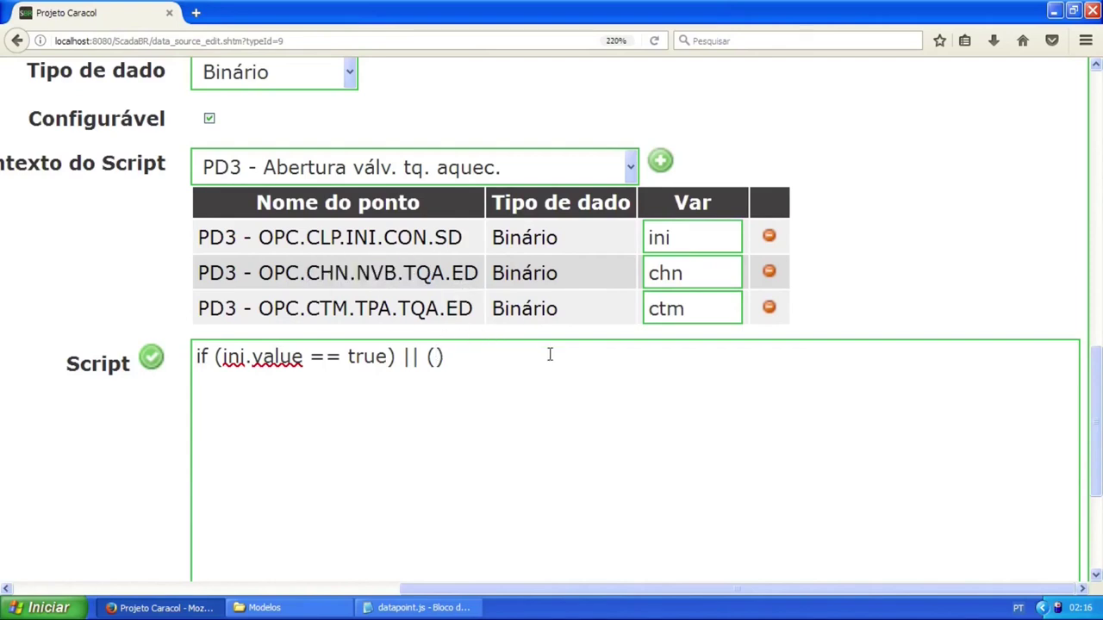
# Fill the second condition's empty parentheses in the script with "chn.value == false"
pyautogui.write('chn.a')
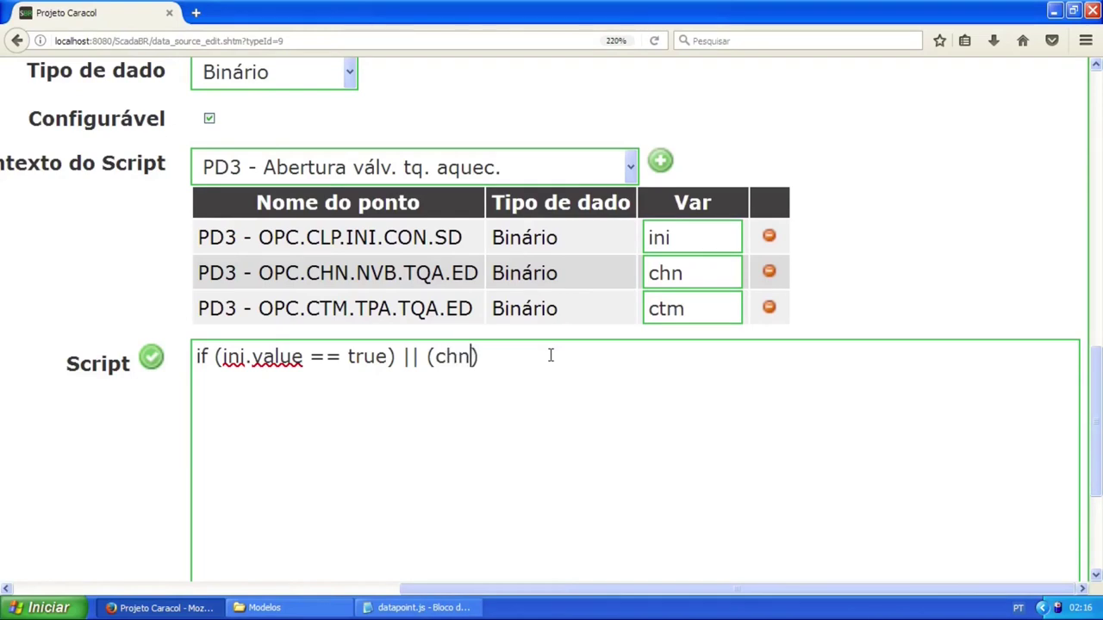
pyautogui.press('BackSpace')
pyautogui.write('value')
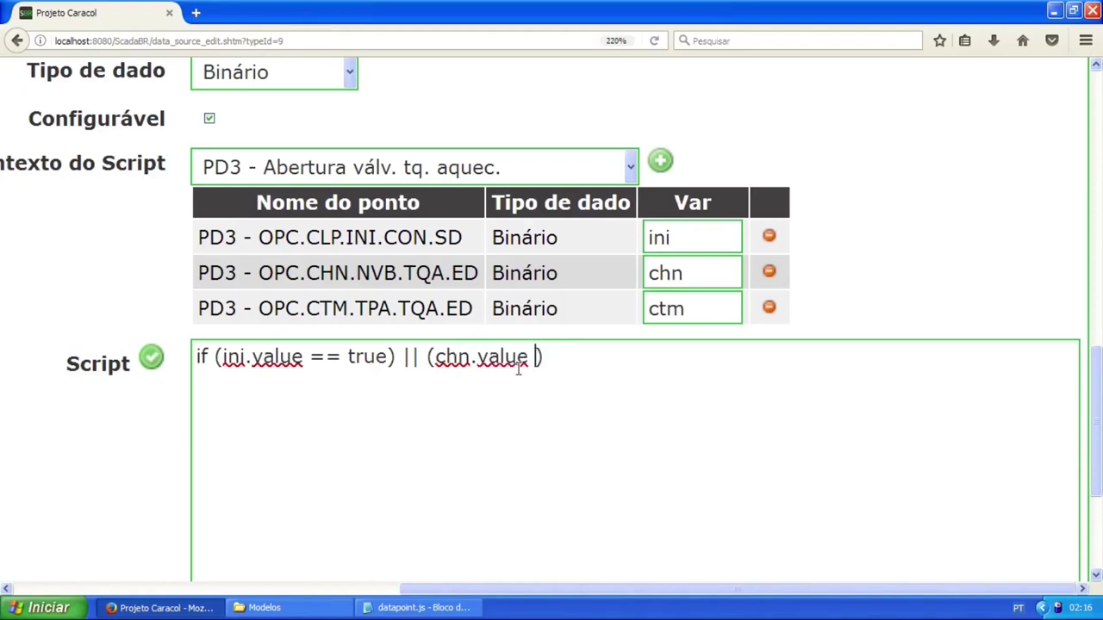
pyautogui.write(' == y')
pyautogui.press('BackSpace')
pyautogui.write('false')
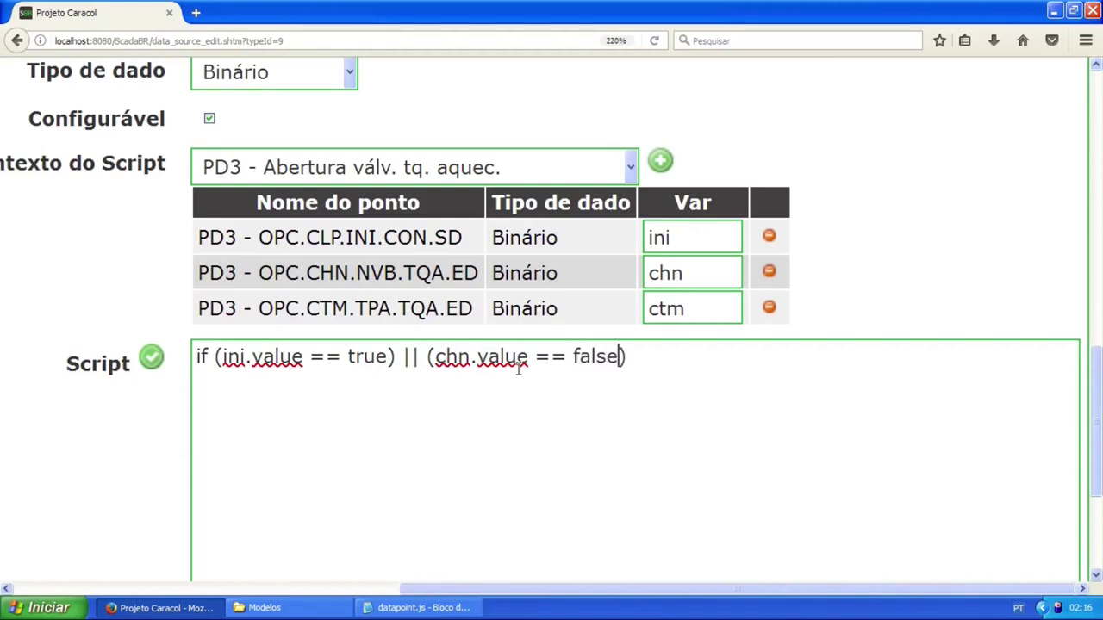
# Append "|| (ctm.value == true)" to the script as the third condition
pyautogui.click(676, 360)
pyautogui.write('||')
pyautogui.moveTo(261, 308); pyautogui.dragTo(471, 308)
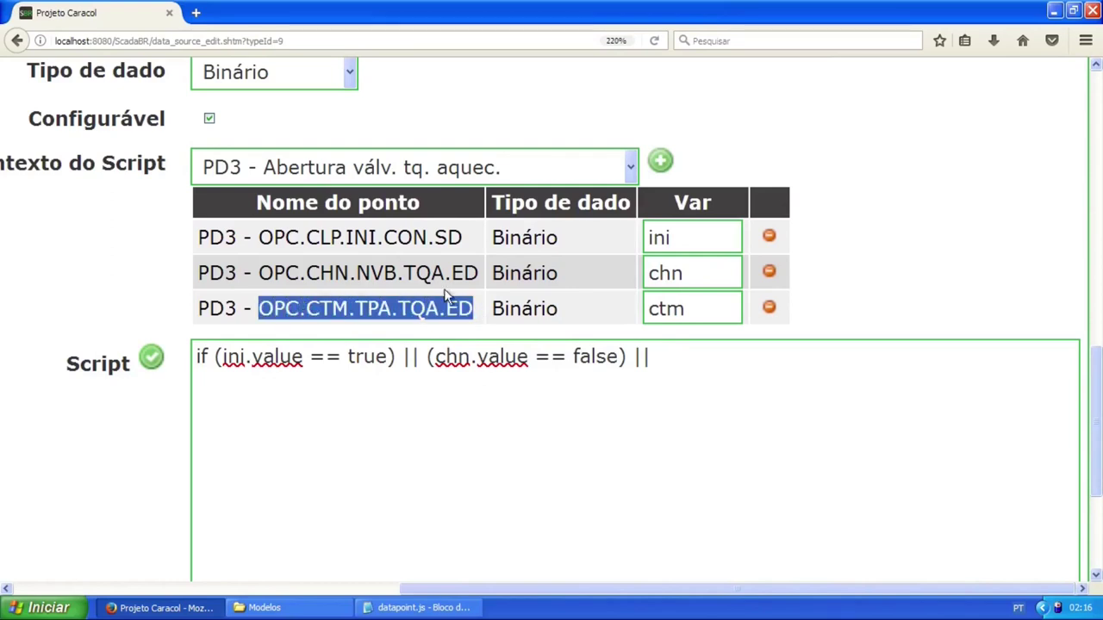
pyautogui.click(727, 356)
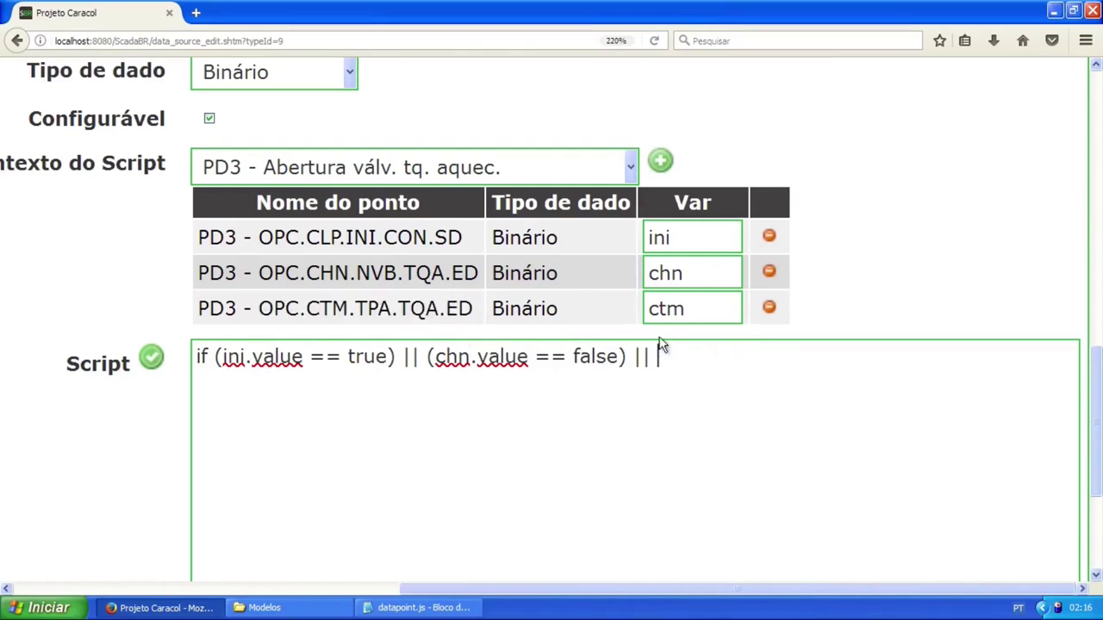
pyautogui.write('(ctm.value ==')
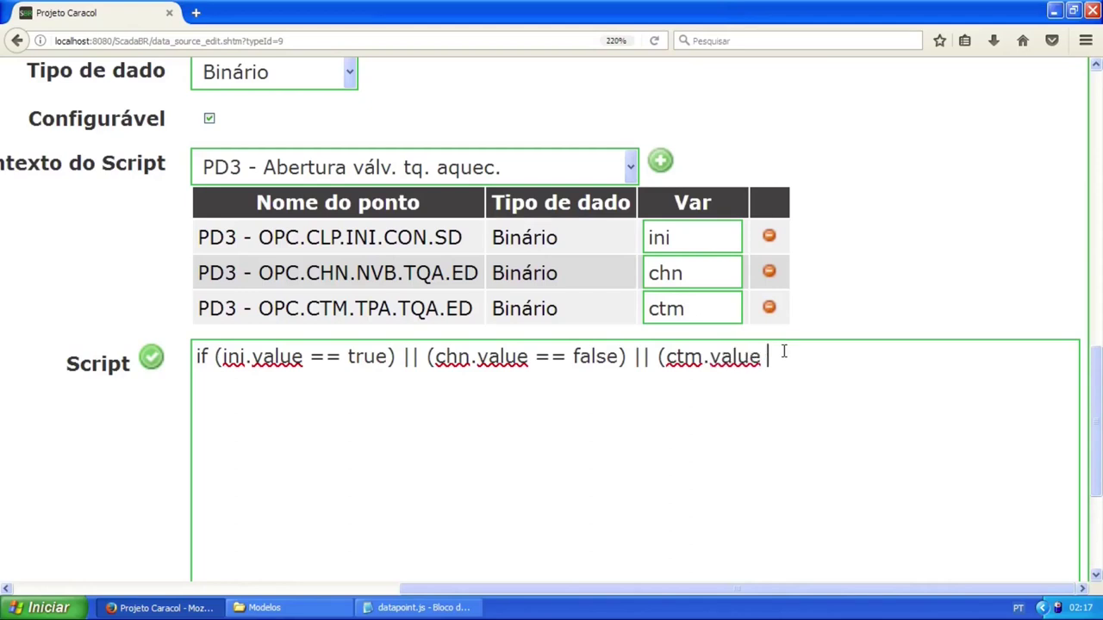
pyautogui.write(' k')
pyautogui.press('BackSpace')
pyautogui.write('tre')
pyautogui.press('BackSpace')
pyautogui.write('ue)')
# Wrap the three conditions of the if statement in one outer pair of parentheses
pyautogui.moveTo(214, 356); pyautogui.dragTo(983, 380)
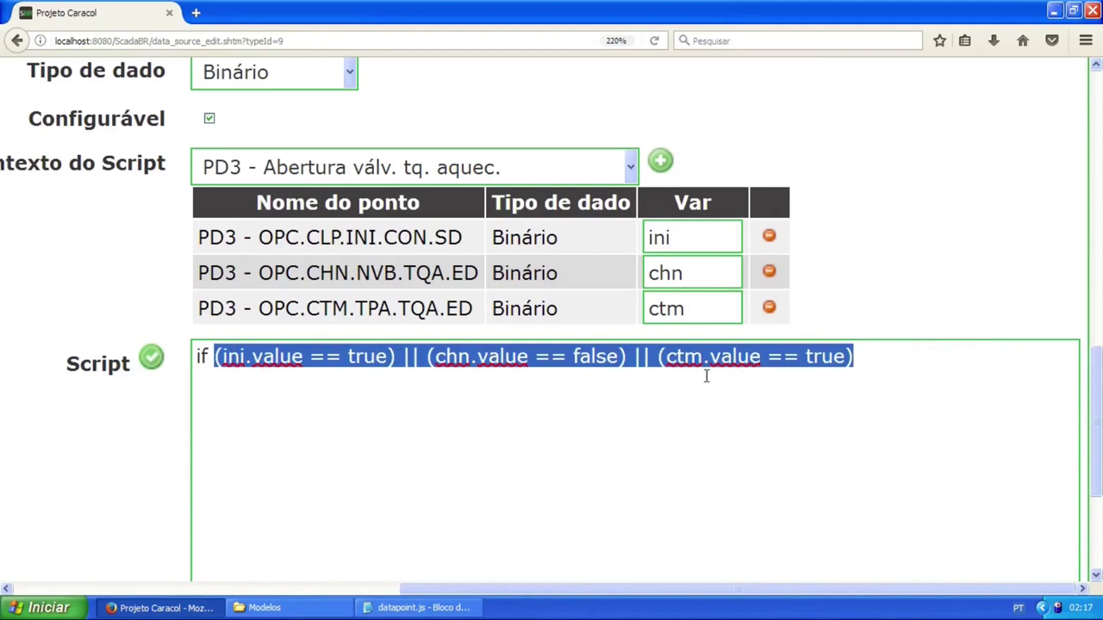
pyautogui.click(869, 349)
pyautogui.click(210, 356)
pyautogui.write('(')
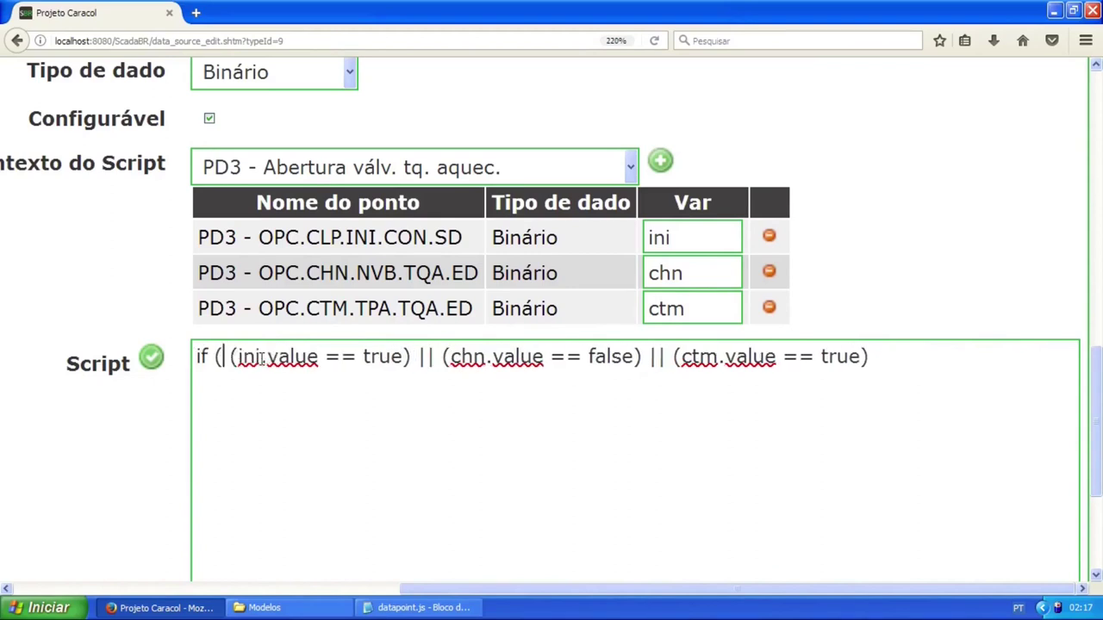
pyautogui.write(' )')
pyautogui.moveTo(222, 356); pyautogui.dragTo(869, 356)
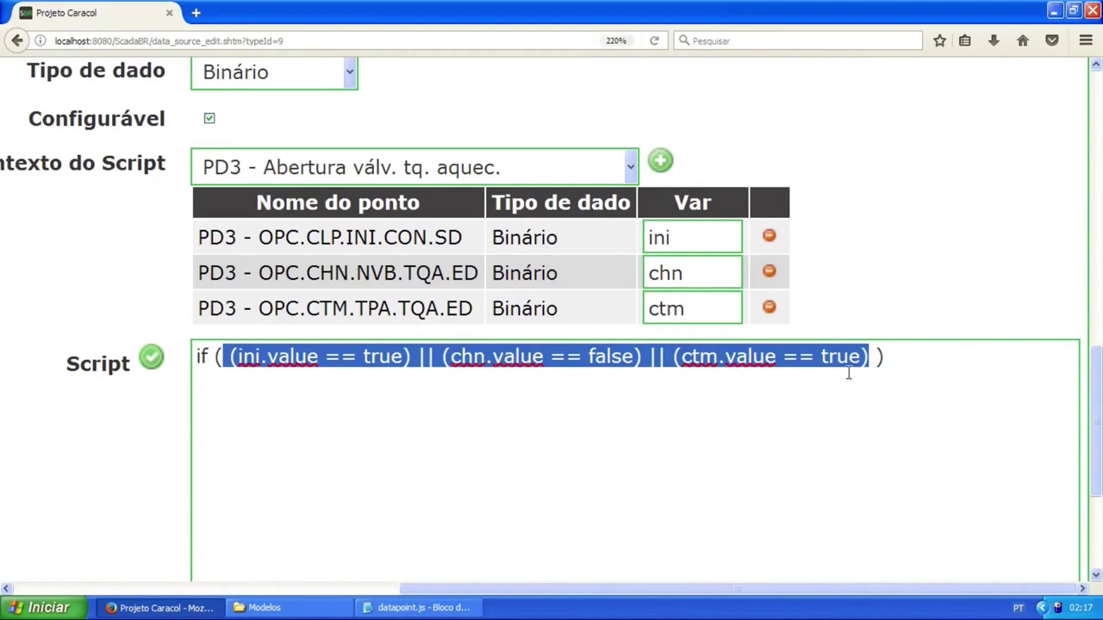
# Add a braced block after the if condition containing an indented "return true;" line
pyautogui.click(888, 358)
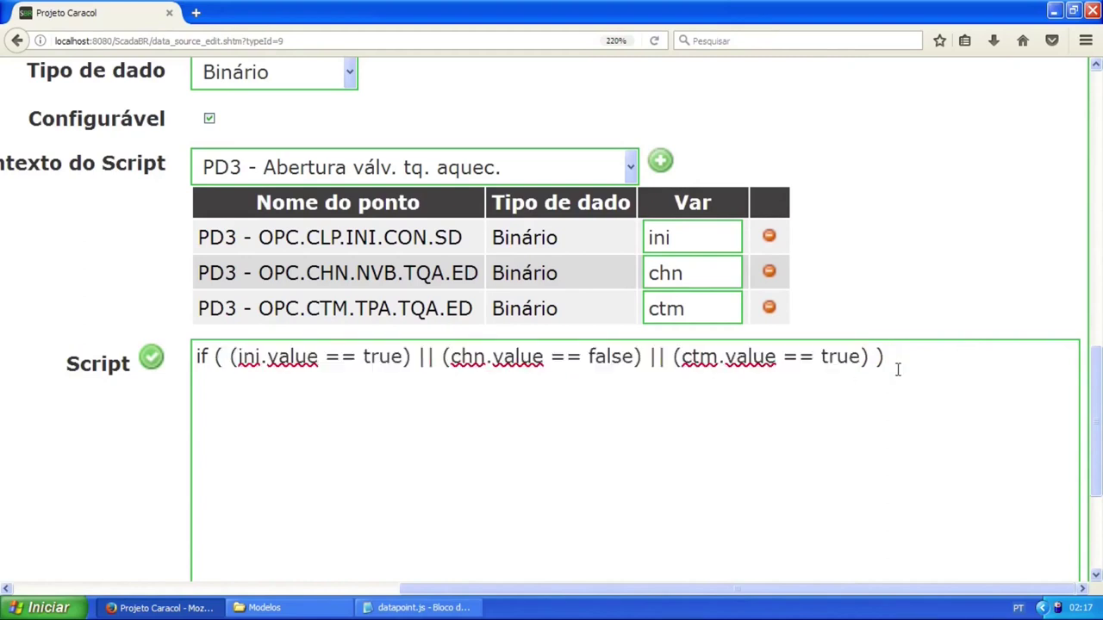
pyautogui.write('{}')
pyautogui.press('Return')
pyautogui.press('Return')
pyautogui.click(281, 387)
pyautogui.write('return true')
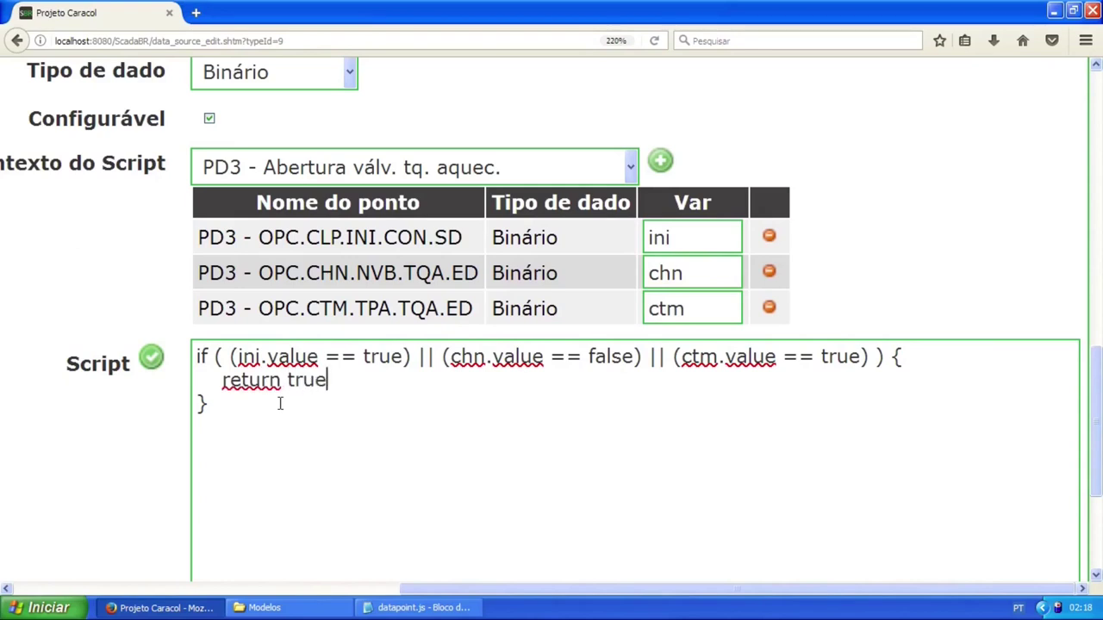
pyautogui.write(';')
pyautogui.moveTo(335, 380); pyautogui.dragTo(262, 372)
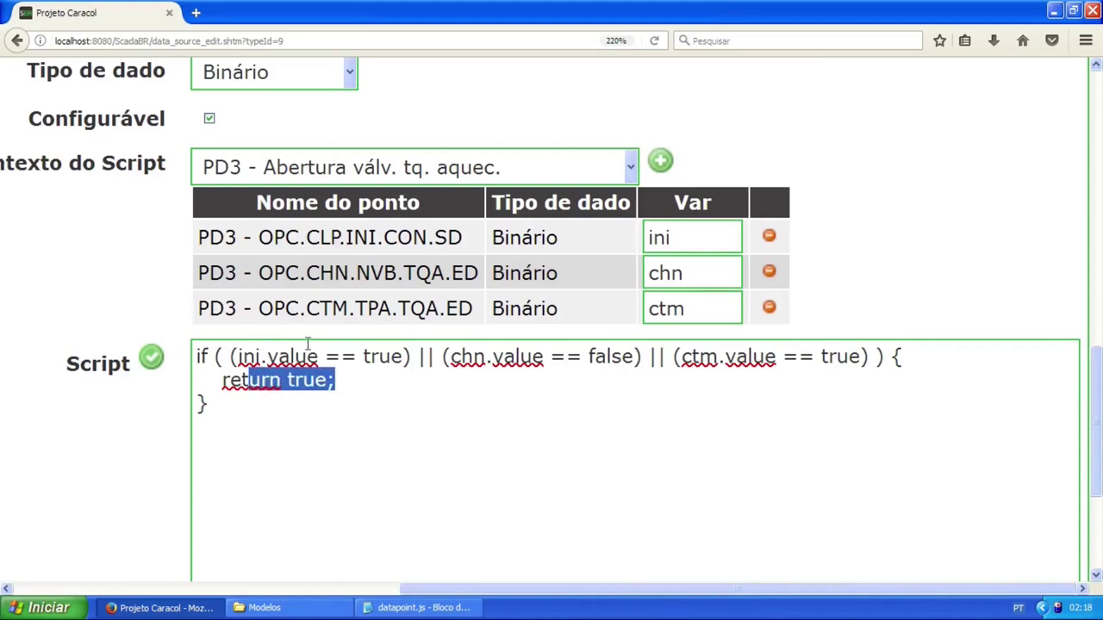
pyautogui.click(273, 402)
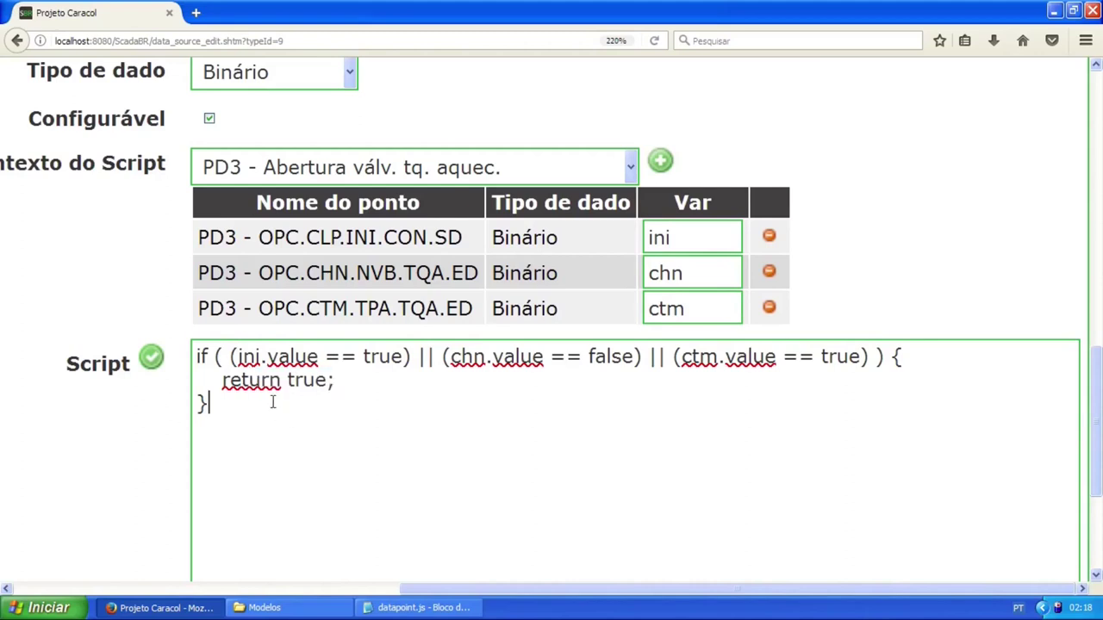
# Append an "else {}" branch after the if block, with an empty line between its braces
pyautogui.hotkey('ctrl', 'a')
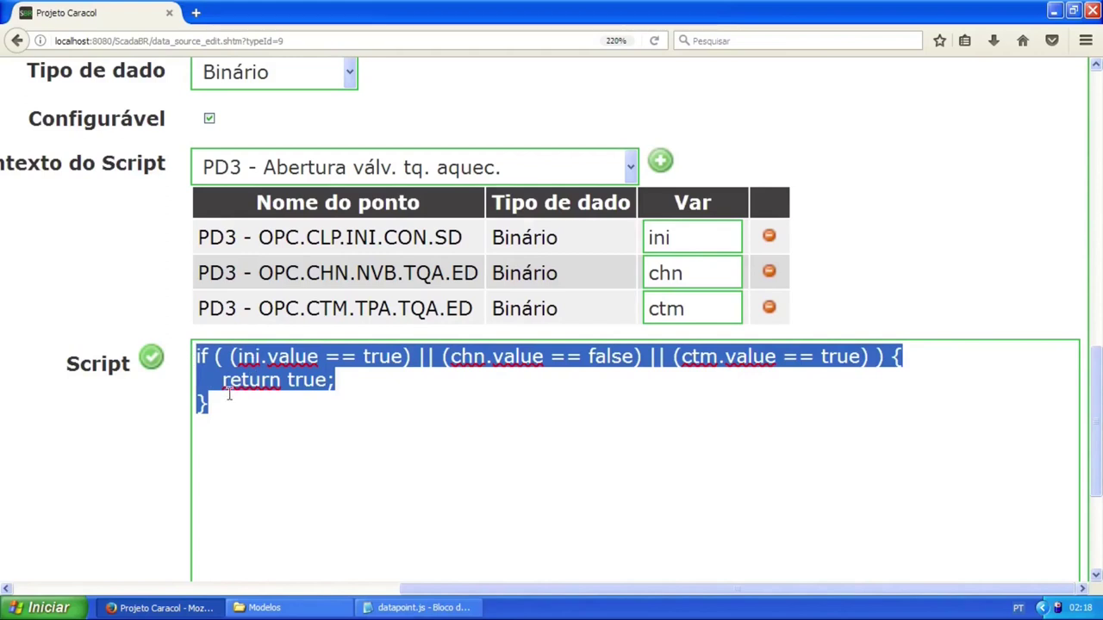
pyautogui.click(250, 413)
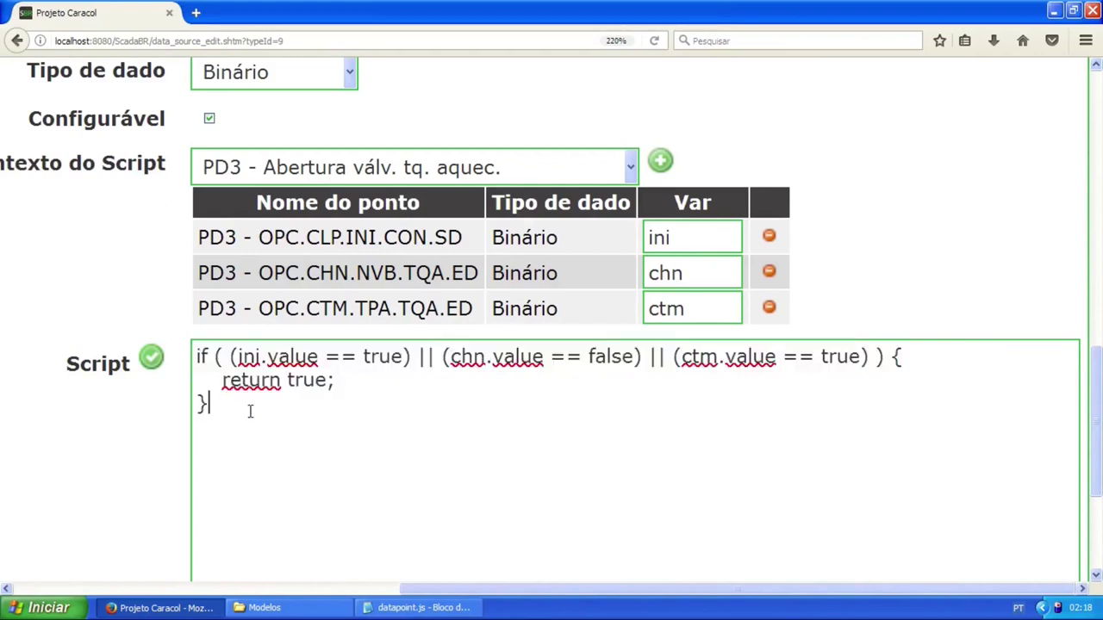
pyautogui.write('else {}')
pyautogui.press('Left')
pyautogui.press('Return')
pyautogui.press('Return')
pyautogui.press('Up')
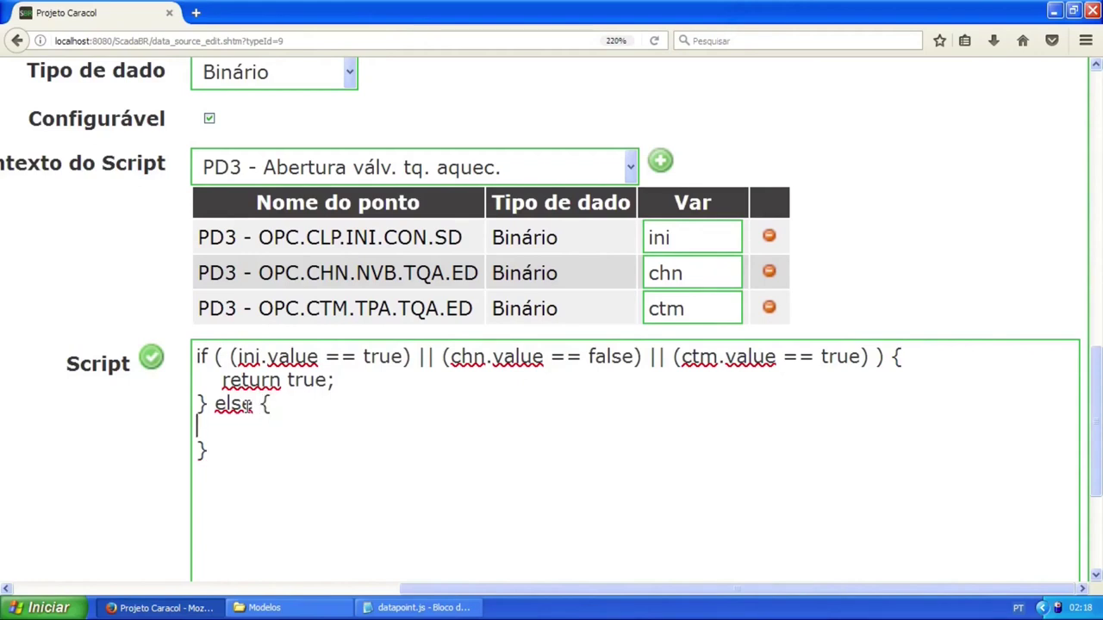
# Enter "return false;" inside the script's else block
pyautogui.write('return f')
pyautogui.write('asl')
pyautogui.press('BackSpace')
pyautogui.press('BackSpace')
pyautogui.write('lsez')
pyautogui.press('BackSpace')
pyautogui.write(';')
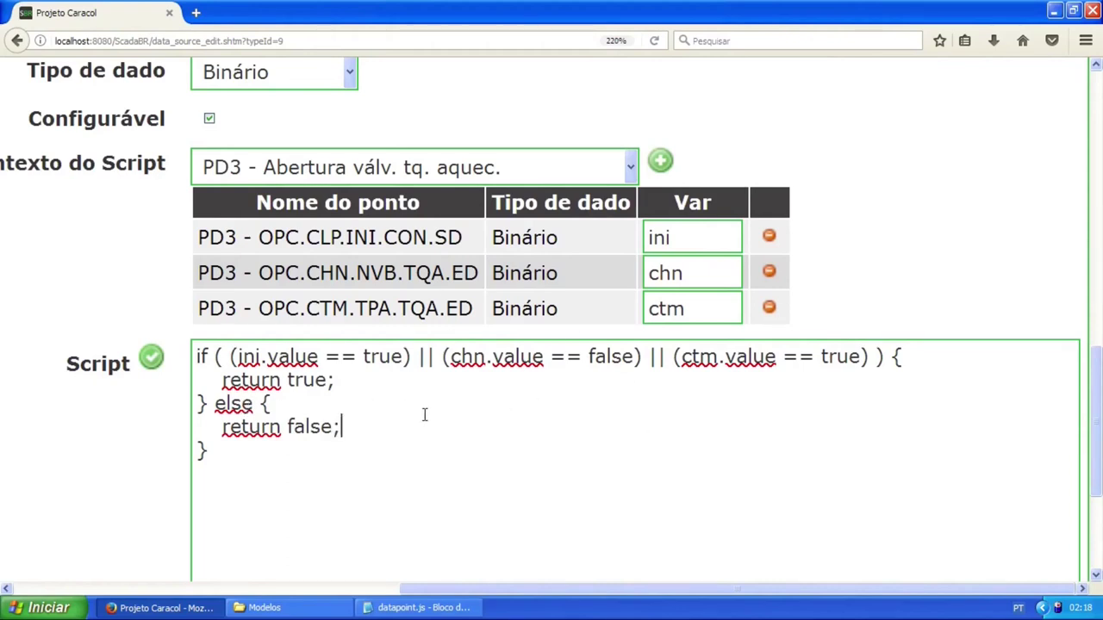
pyautogui.moveTo(344, 427); pyautogui.dragTo(220, 428)
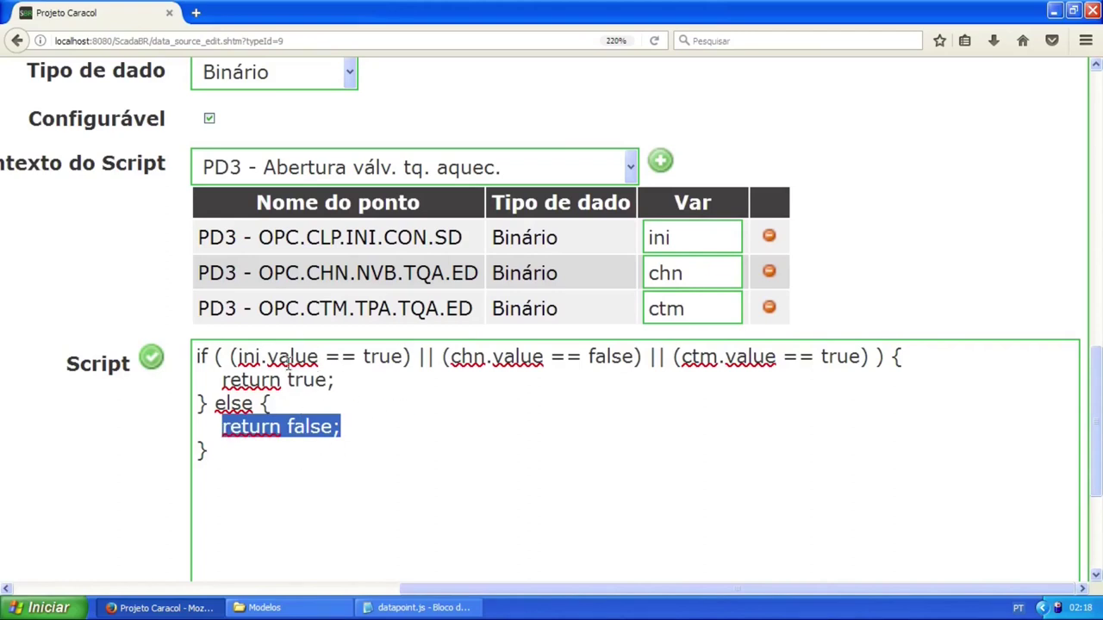
# Examine the update event options available for the data point, keeping Atualizar contexto selected
pyautogui.scroll(-3, 337, 390)
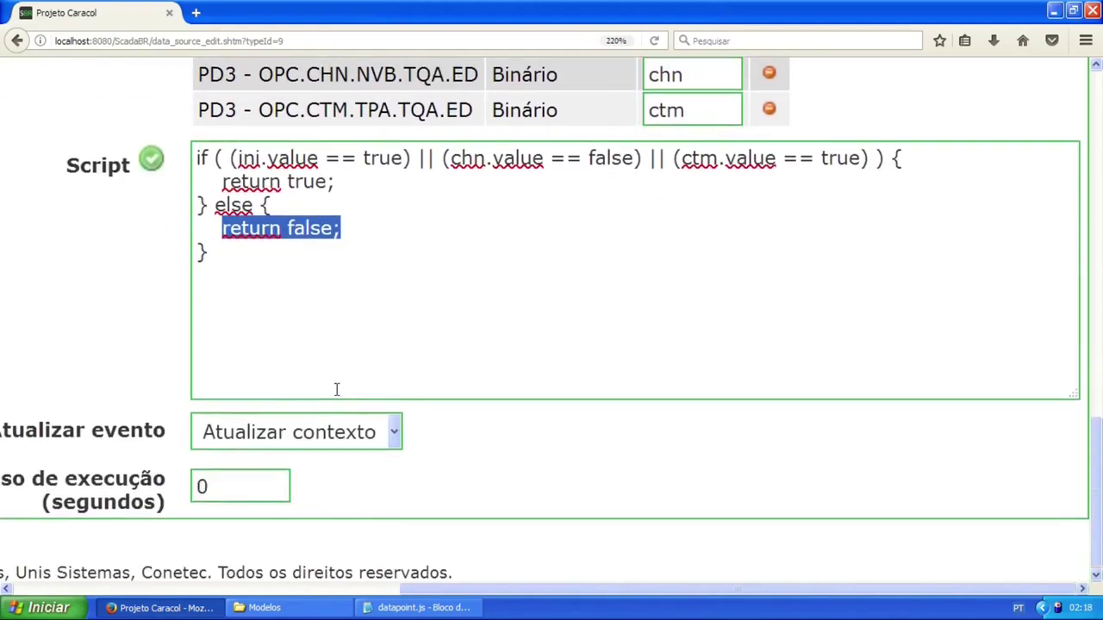
pyautogui.moveTo(419, 595); pyautogui.dragTo(332, 595)
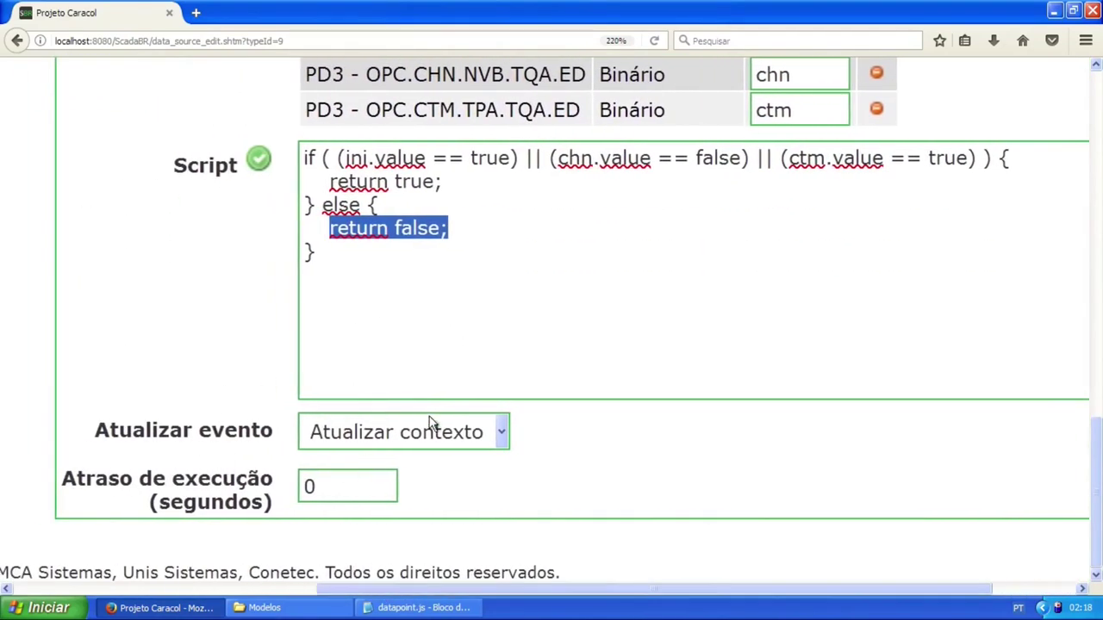
pyautogui.click(493, 438)
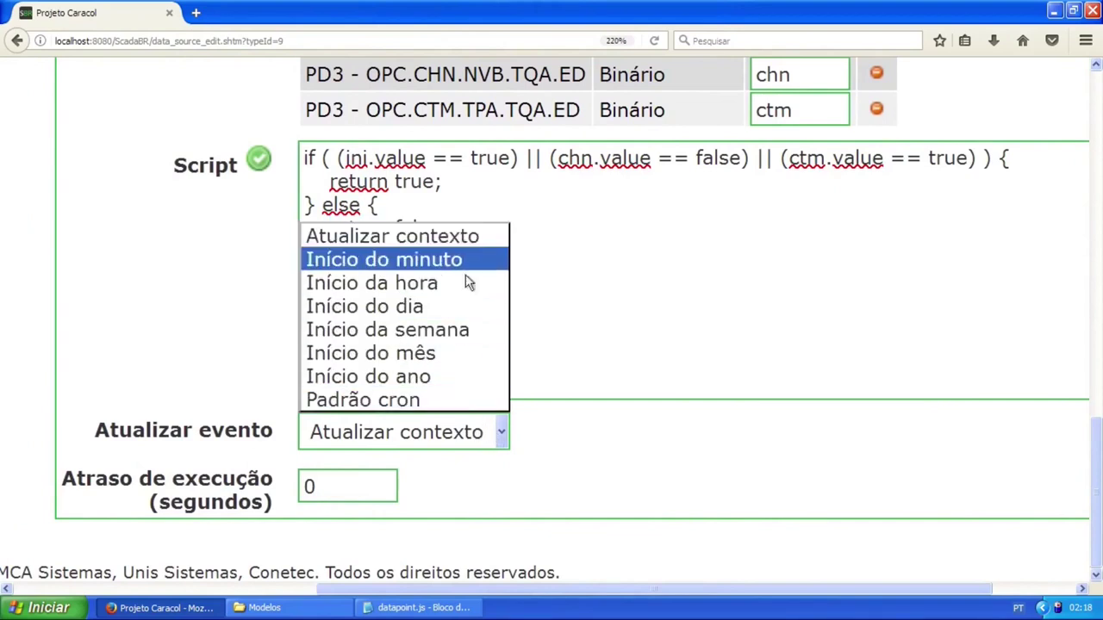
pyautogui.click(430, 244)
pyautogui.scroll(4, 549, 336)
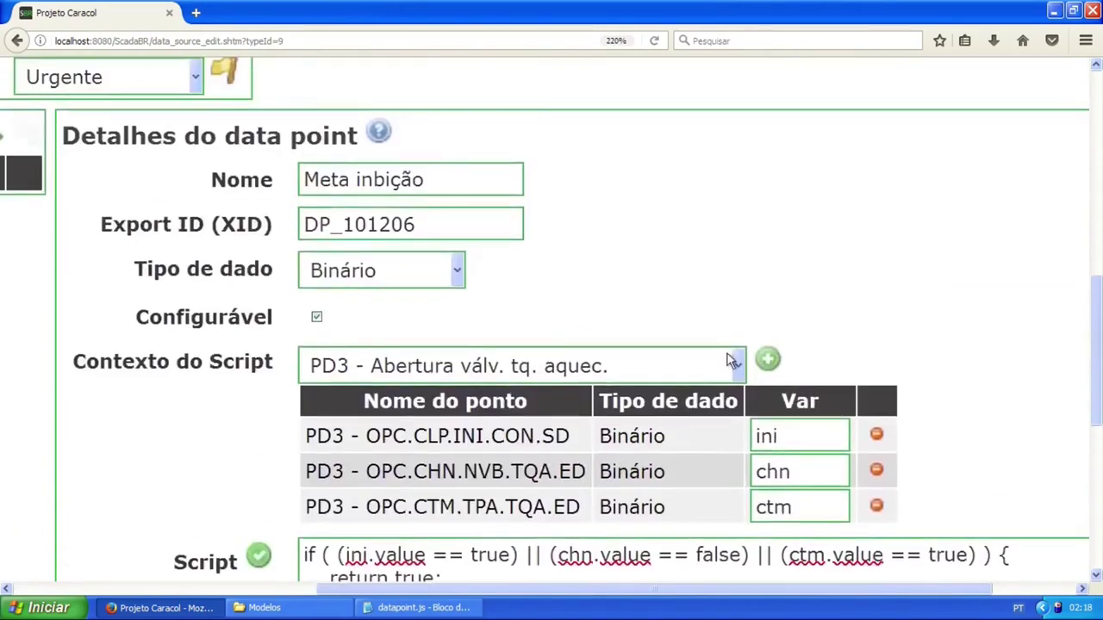
pyautogui.scroll(-4, 692, 298)
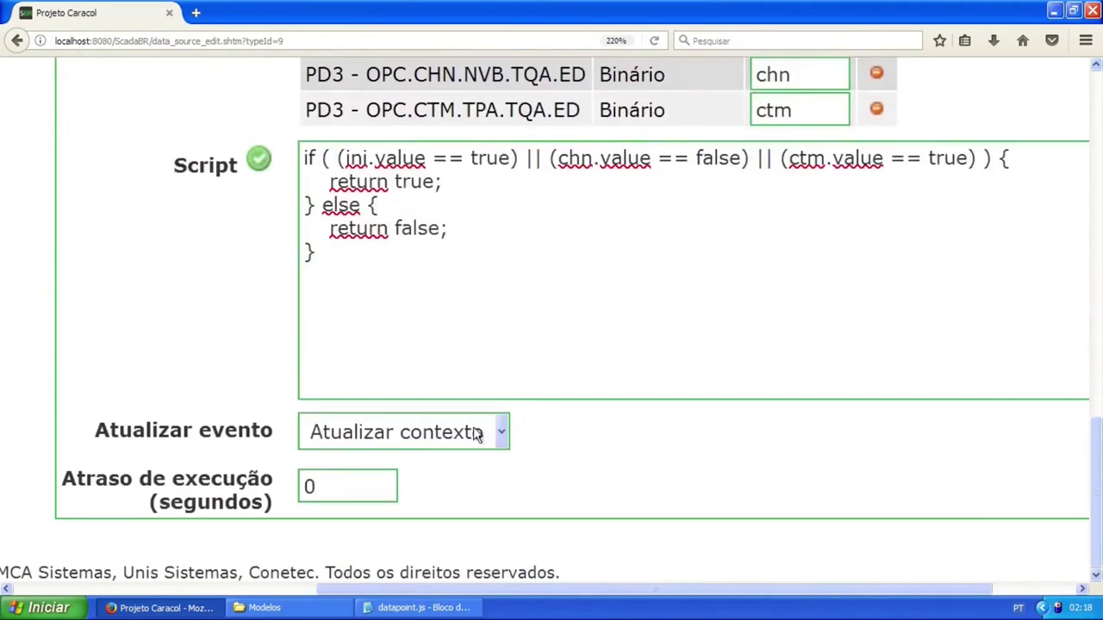
pyautogui.click(507, 436)
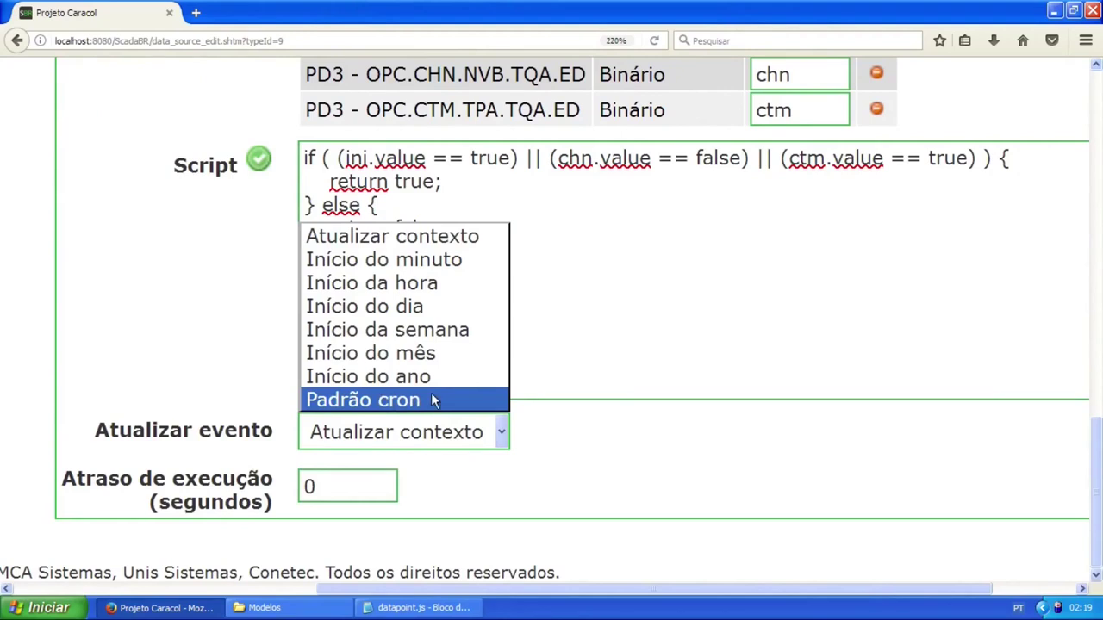
pyautogui.click(586, 429)
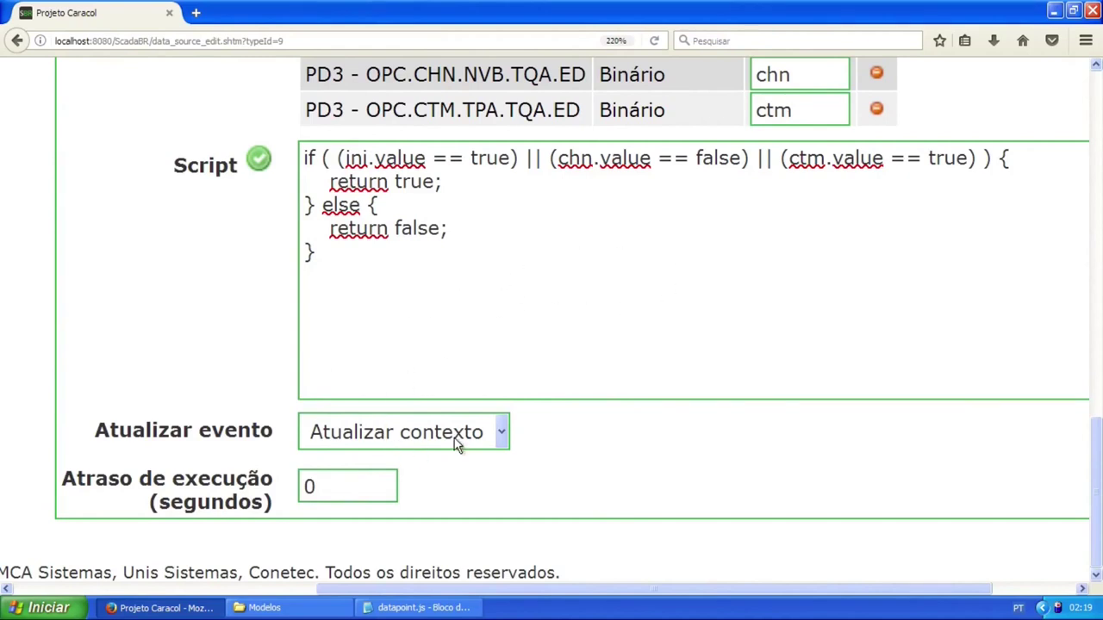
# Try Início do dia as the data point's update event, and return it to Atualizar contexto
pyautogui.click(499, 431)
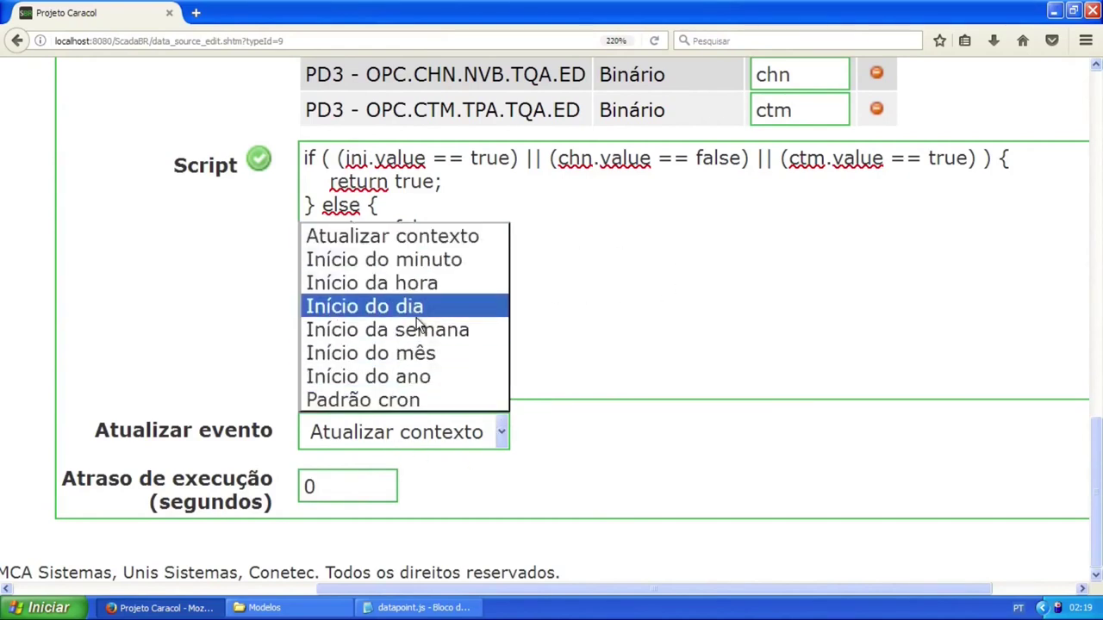
pyautogui.click(415, 310)
pyautogui.click(494, 431)
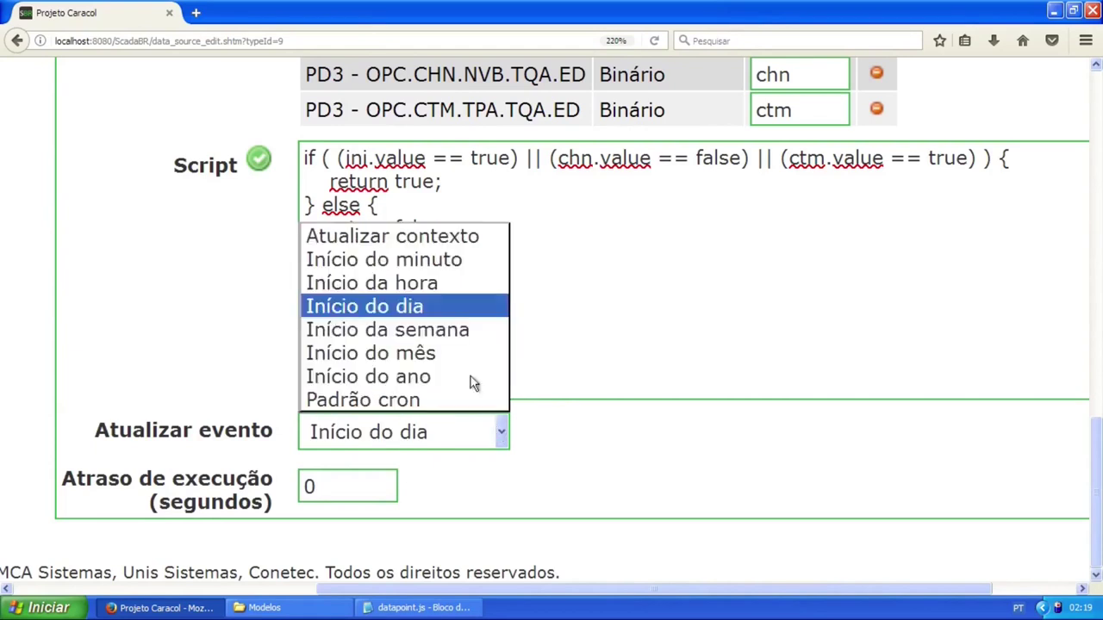
pyautogui.click(442, 237)
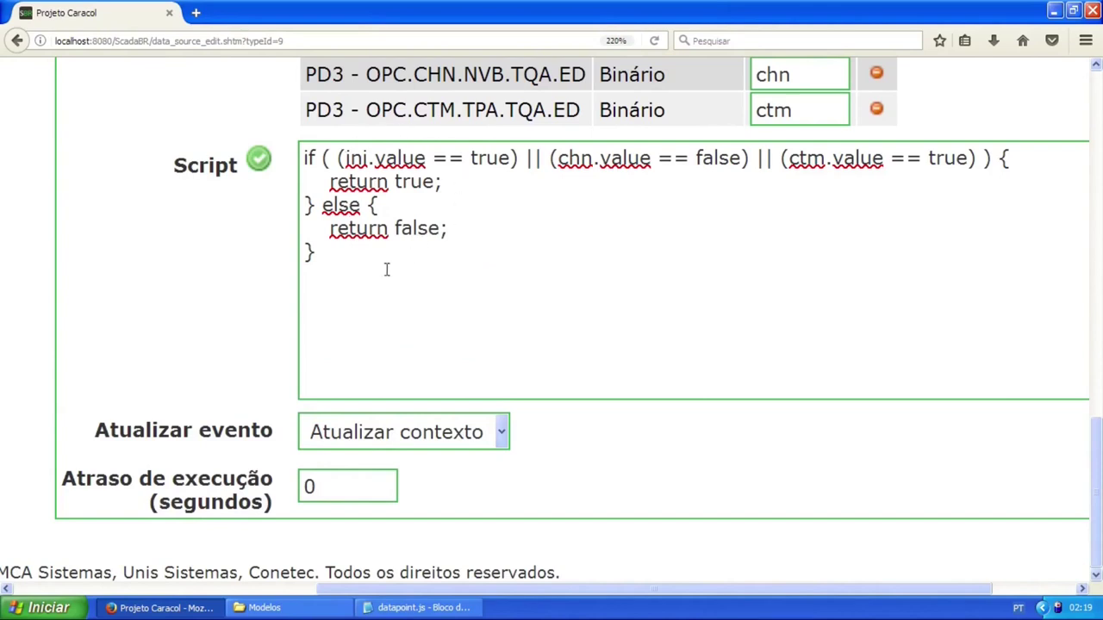
# Review the complete script, its context variables and the execution delay, and reset the page zoom to view the whole form
pyautogui.moveTo(380, 272); pyautogui.dragTo(291, 162)
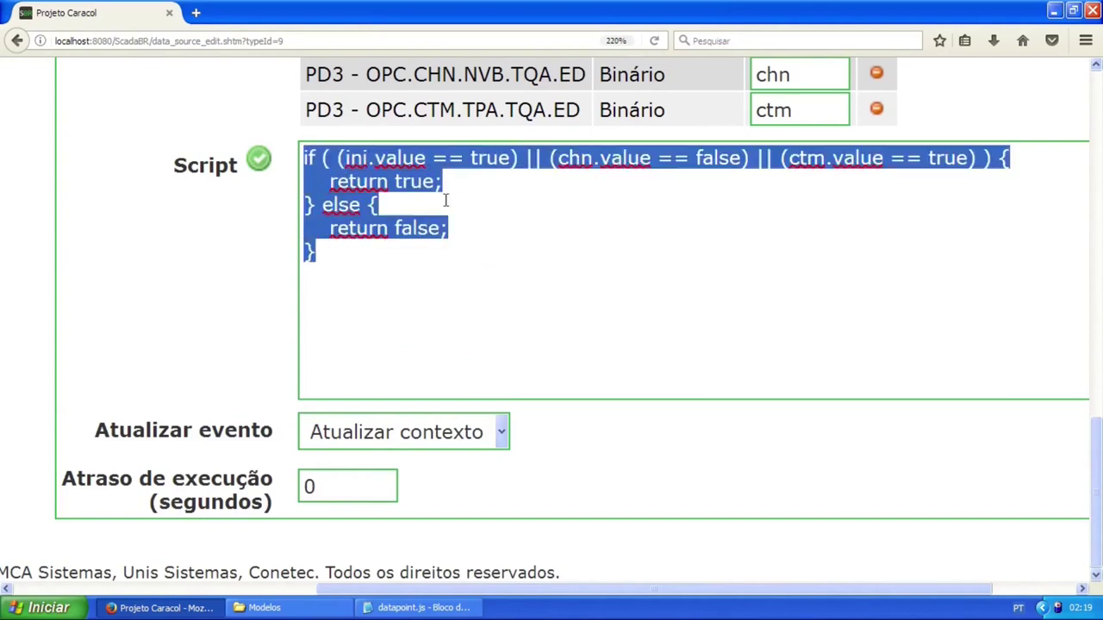
pyautogui.click(472, 275)
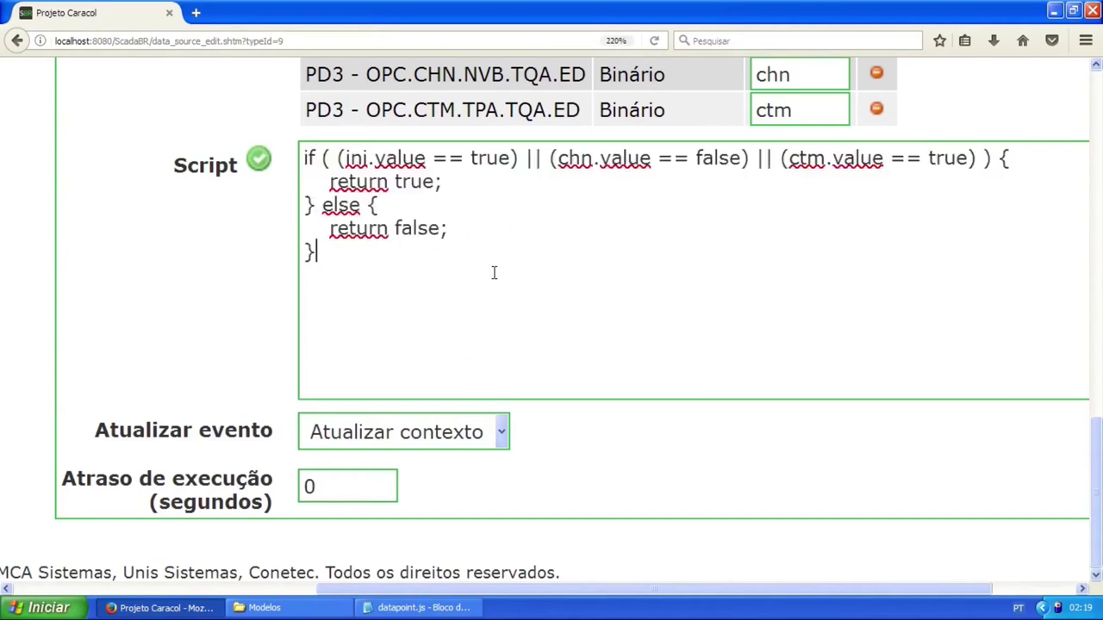
pyautogui.scroll(3, 498, 291)
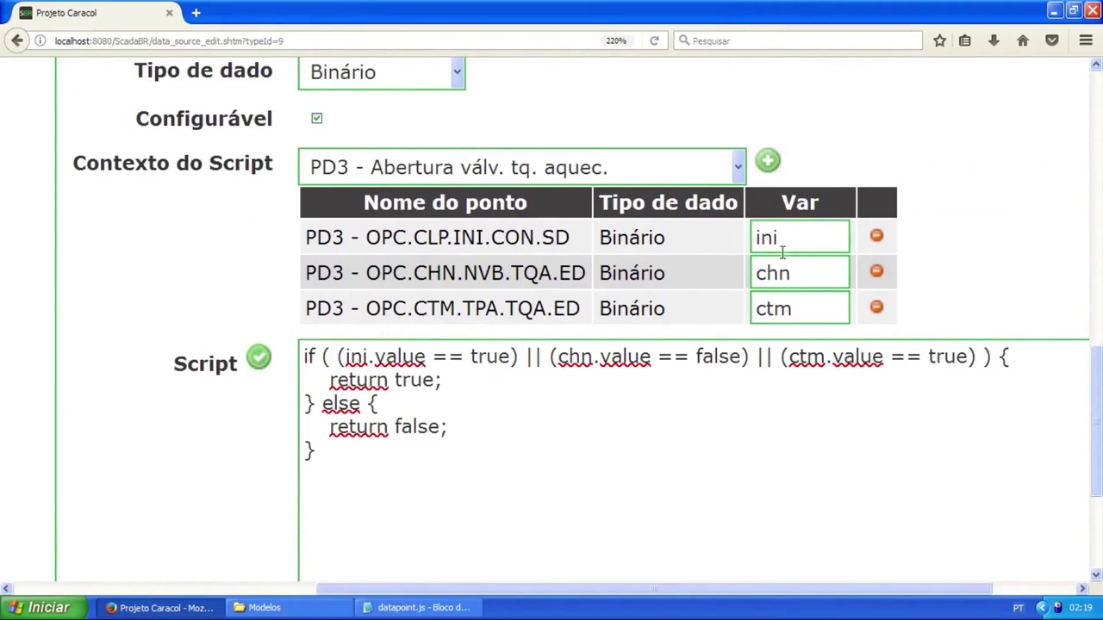
pyautogui.moveTo(793, 233); pyautogui.dragTo(728, 234)
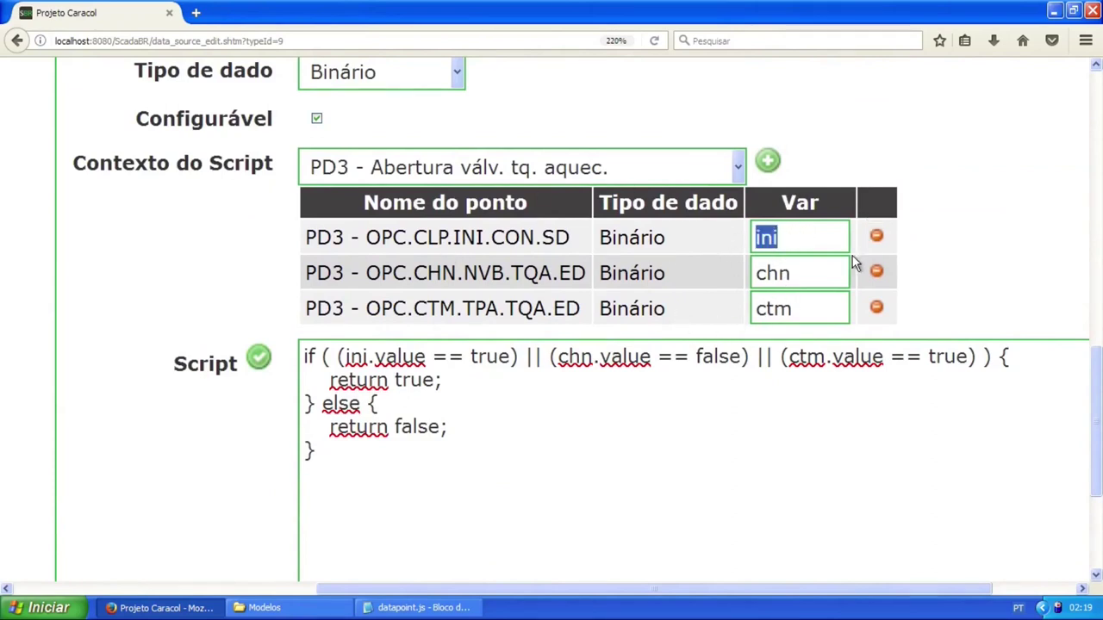
pyautogui.moveTo(822, 271); pyautogui.dragTo(756, 263)
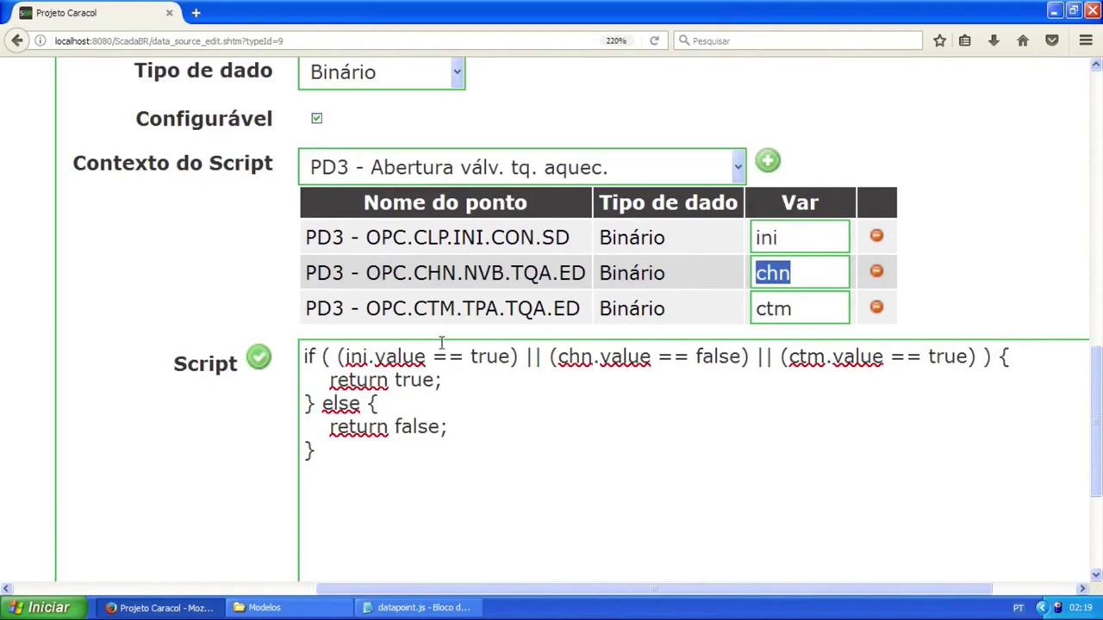
pyautogui.scroll(-3, 441, 343)
pyautogui.click(327, 487)
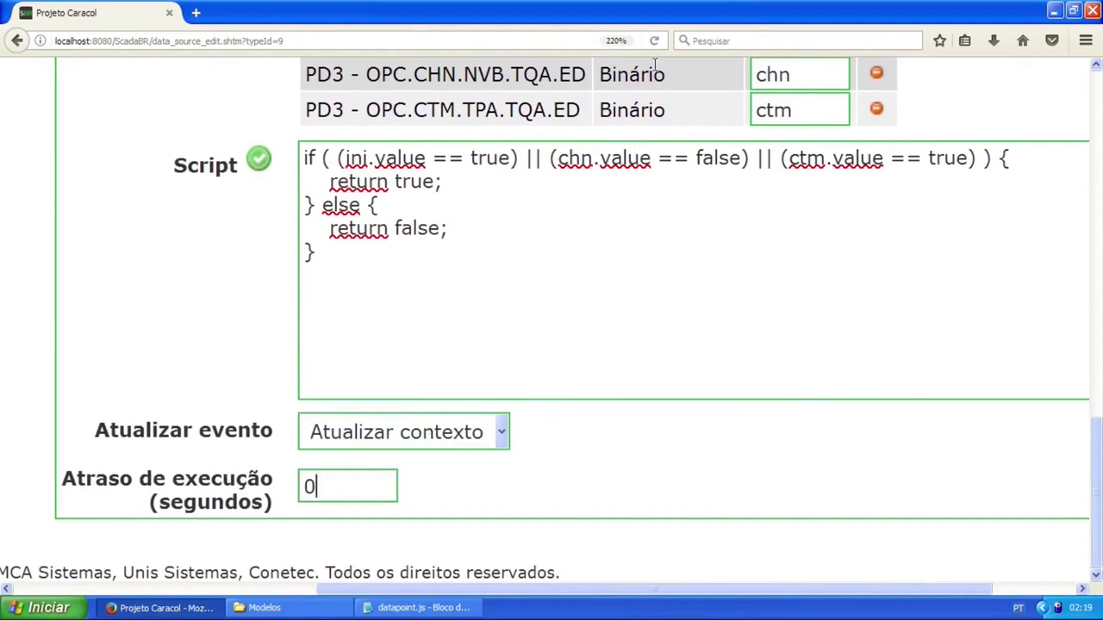
pyautogui.click(617, 41)
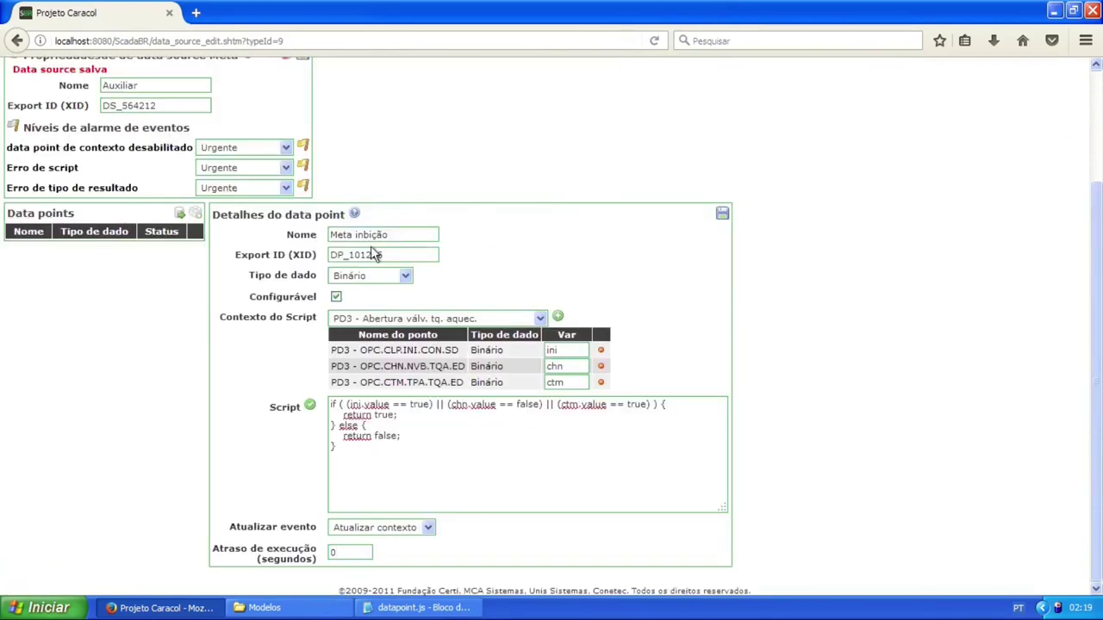
# Save the Meta inbição data point and enable it in the Auxiliar data source
pyautogui.click(722, 215)
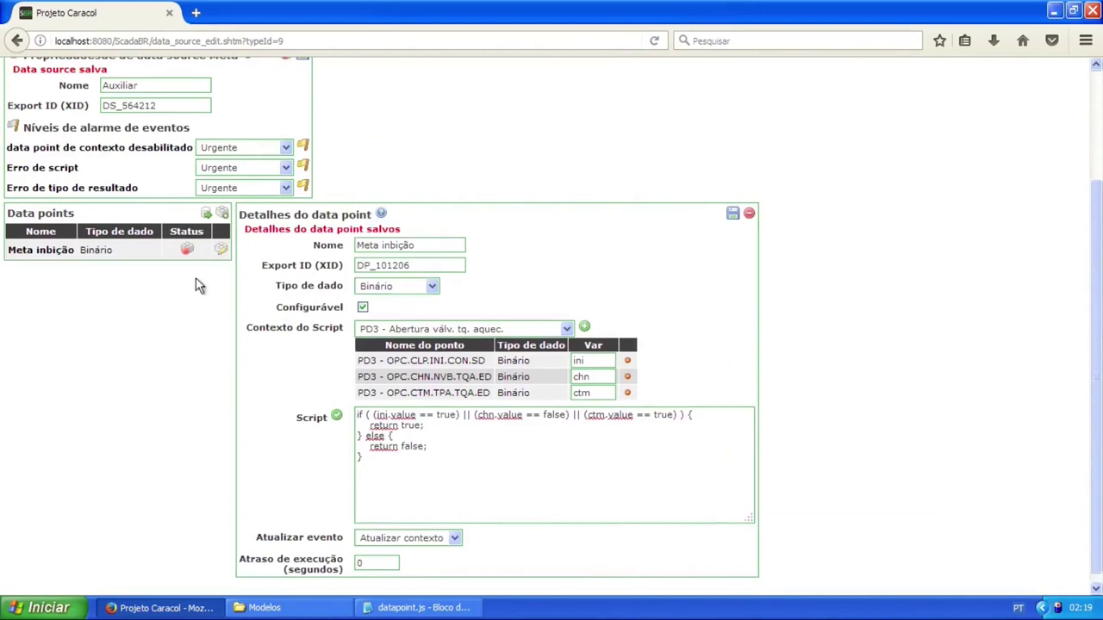
pyautogui.click(208, 213)
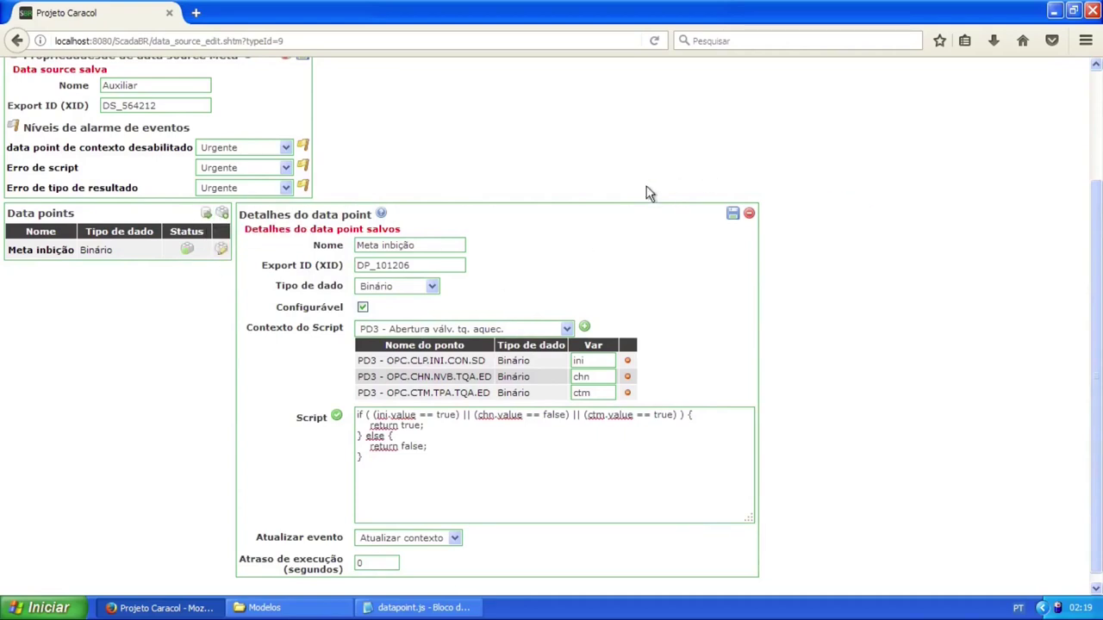
pyautogui.scroll(2, 507, 207)
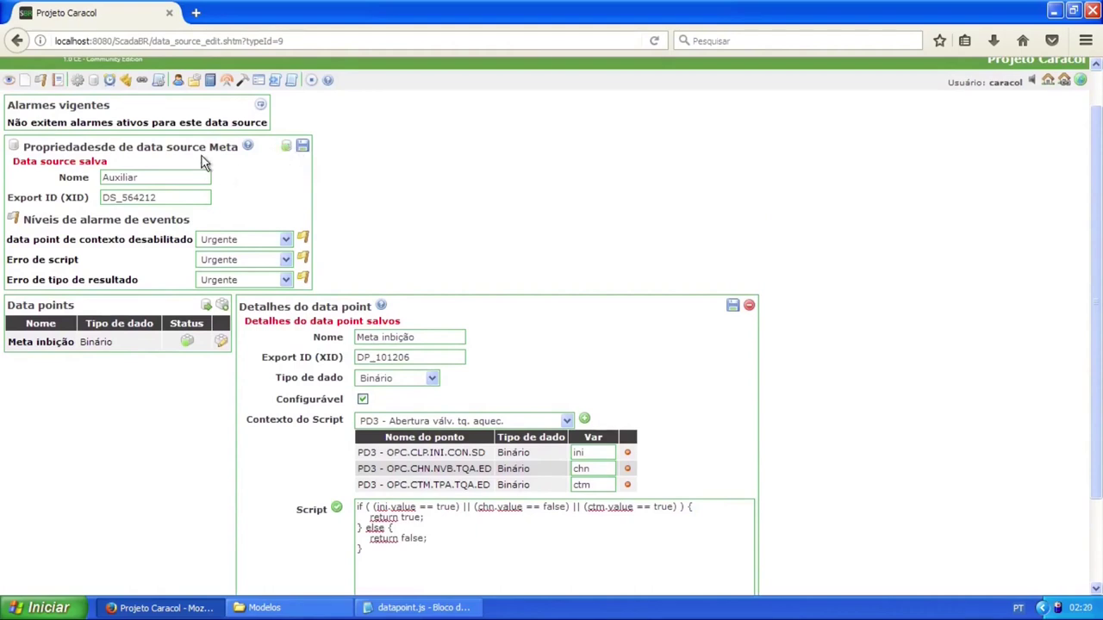
pyautogui.click(732, 307)
# Display the Controles graphical view, look over its manual and automatic control boxes, and open it for editing
pyautogui.click(9, 80)
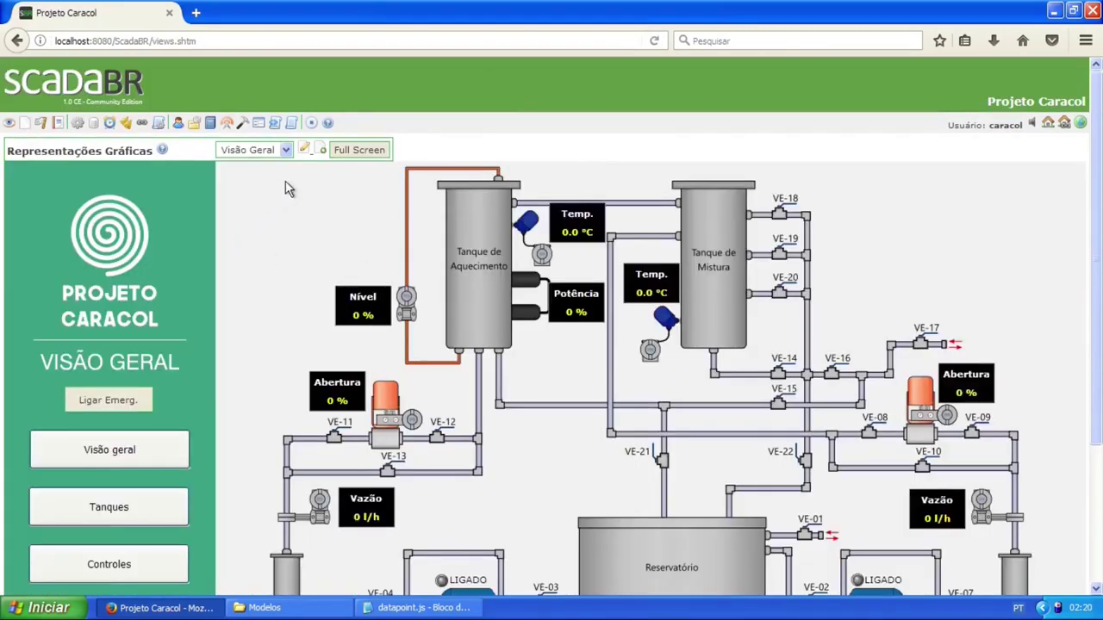
pyautogui.click(287, 150)
pyautogui.click(259, 187)
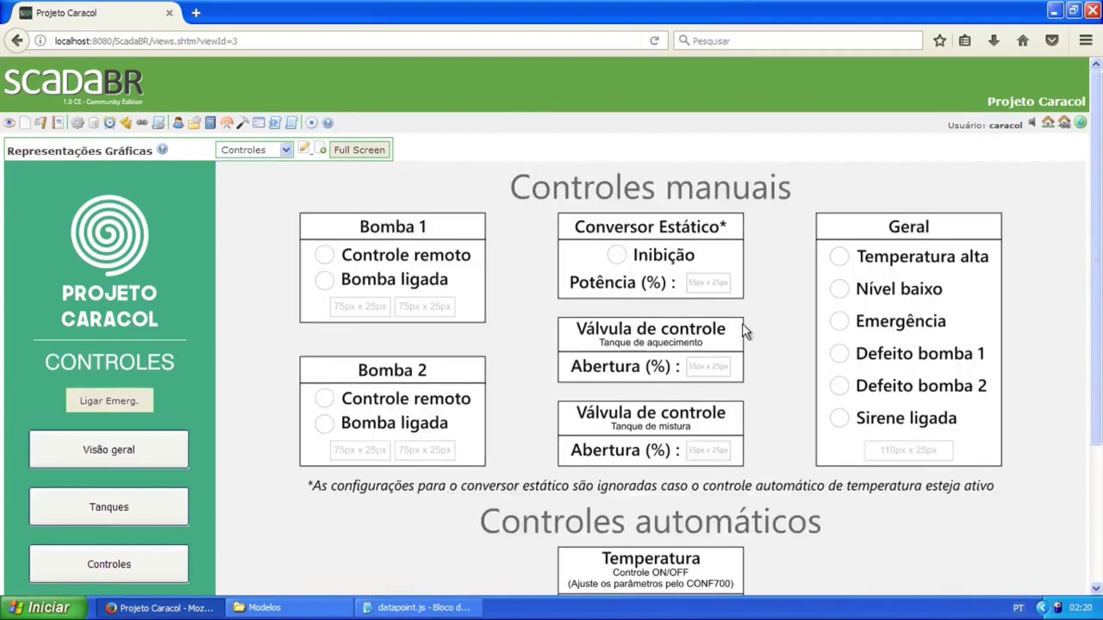
pyautogui.scroll(-2, 655, 211)
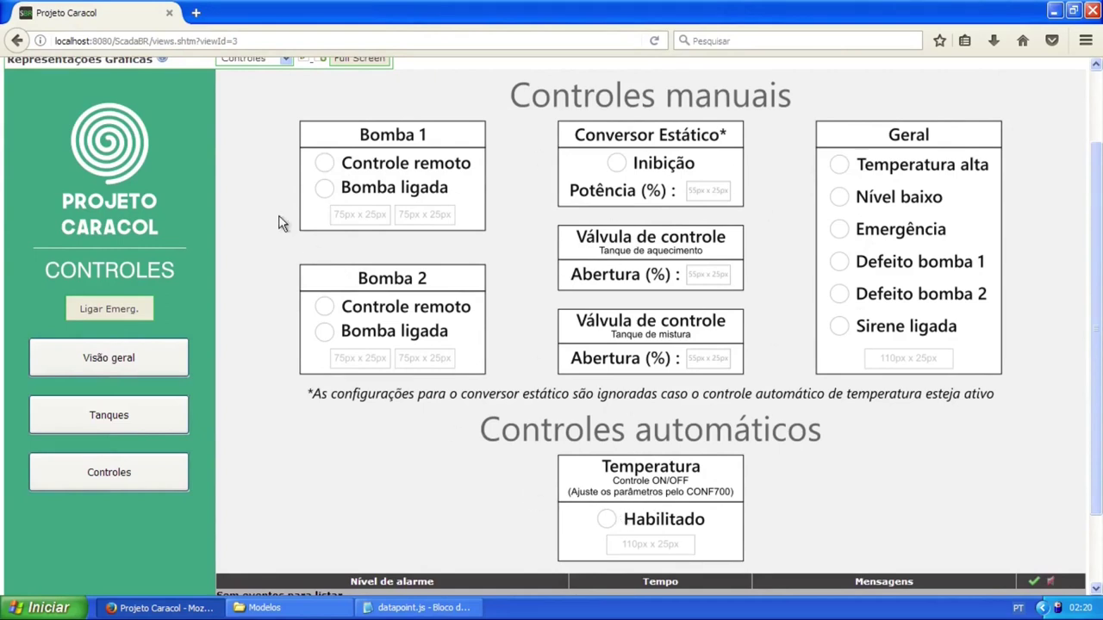
pyautogui.scroll(3, 336, 179)
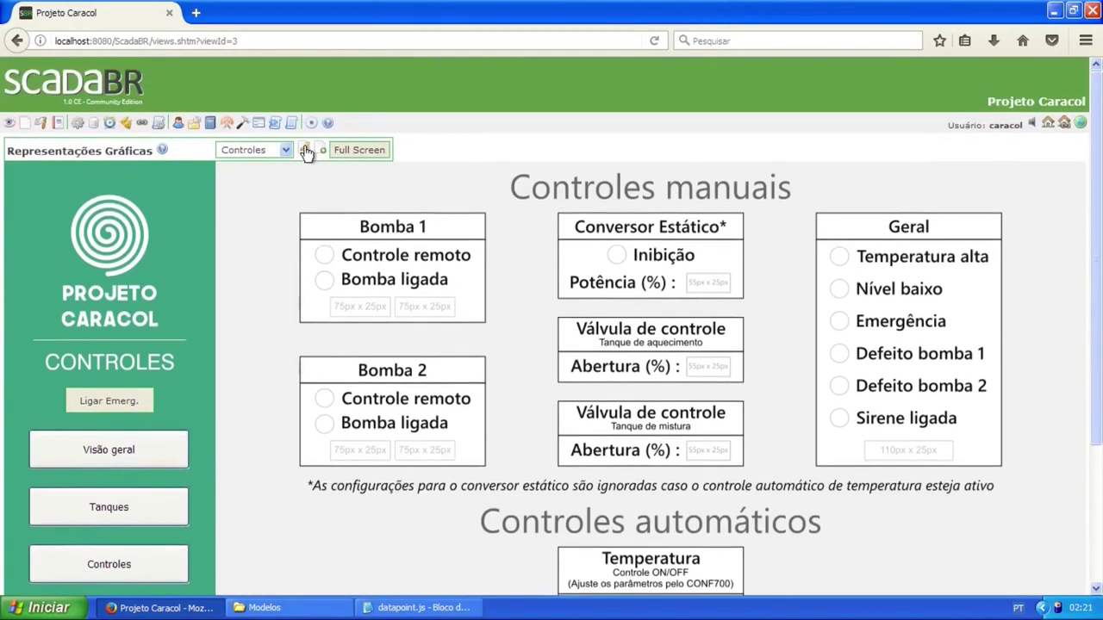
pyautogui.click(306, 150)
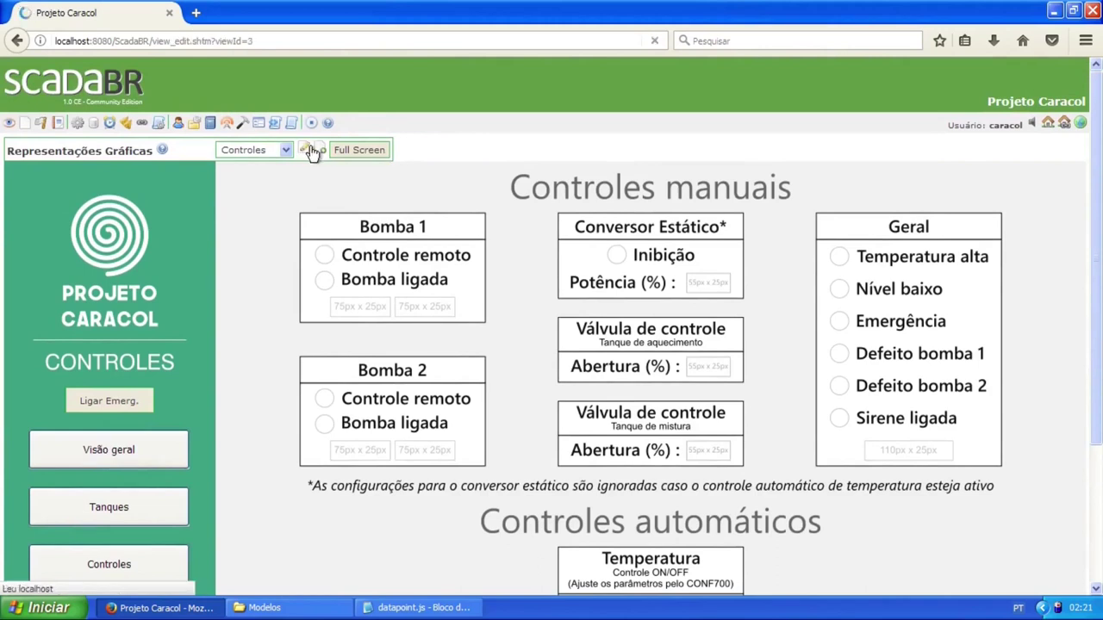
# Add a GIF binário component to the Controles view
pyautogui.scroll(-3, 322, 207)
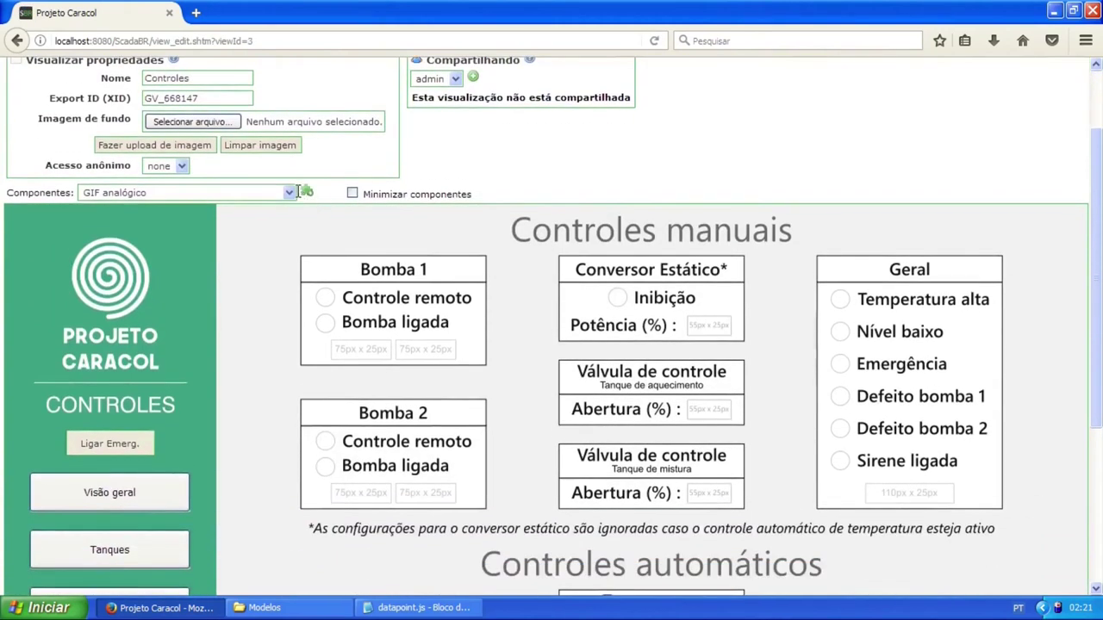
pyautogui.click(291, 192)
pyautogui.click(254, 216)
pyautogui.scroll(-3, 361, 188)
pyautogui.click(307, 101)
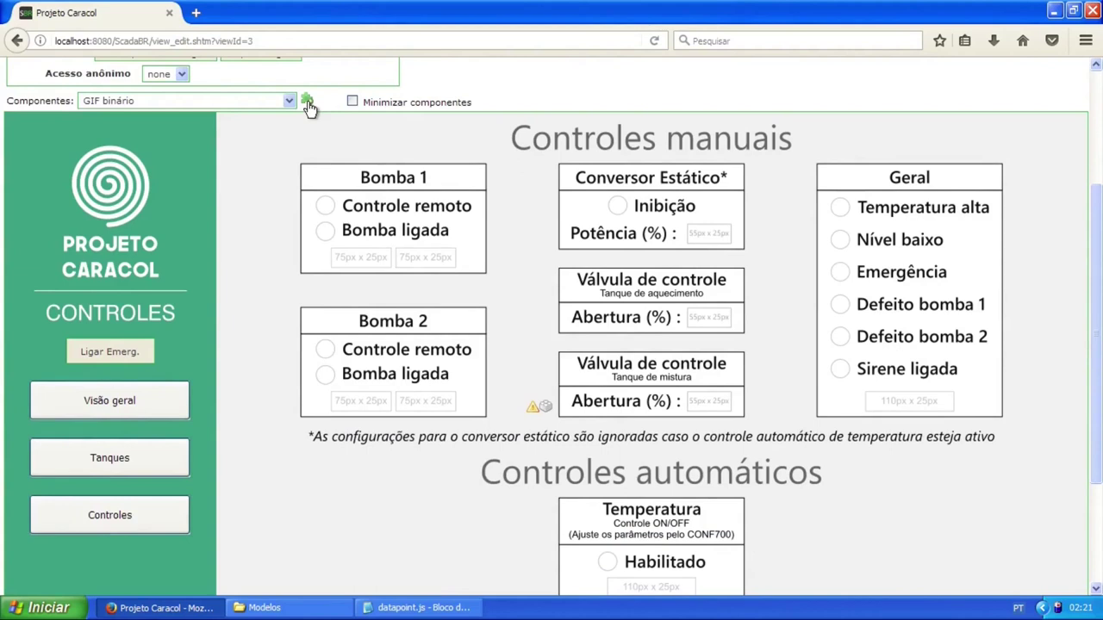
# Add more GIF binário components, twelve in all, spreading them apart over the Controles view
pyautogui.moveTo(540, 410); pyautogui.dragTo(507, 263)
pyautogui.moveTo(544, 404); pyautogui.dragTo(365, 366)
pyautogui.moveTo(527, 417); pyautogui.dragTo(312, 445)
pyautogui.moveTo(549, 414); pyautogui.dragTo(361, 493)
pyautogui.moveTo(548, 411); pyautogui.dragTo(433, 474)
pyautogui.moveTo(544, 404); pyautogui.dragTo(487, 355)
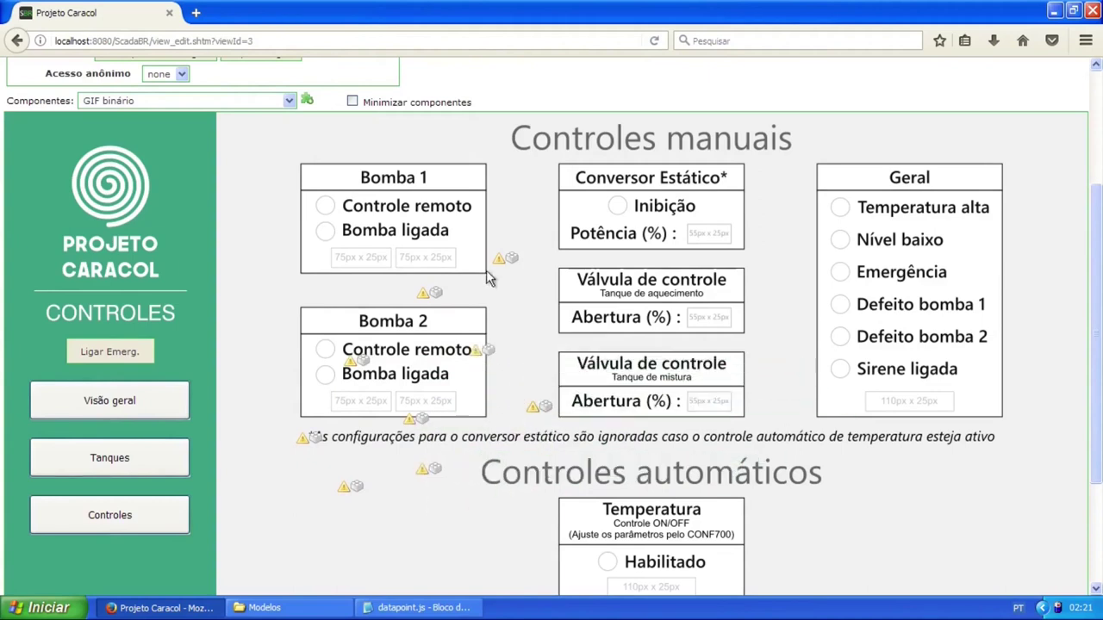
pyautogui.moveTo(507, 259); pyautogui.dragTo(392, 214)
pyautogui.moveTo(545, 403); pyautogui.dragTo(504, 231)
pyautogui.moveTo(545, 405); pyautogui.dragTo(532, 274)
pyautogui.moveTo(546, 405); pyautogui.dragTo(517, 491)
# Place two GIF binário components on the Controle remoto and Bomba ligada indicators of Bomba 1
pyautogui.moveTo(386, 208); pyautogui.dragTo(317, 205)
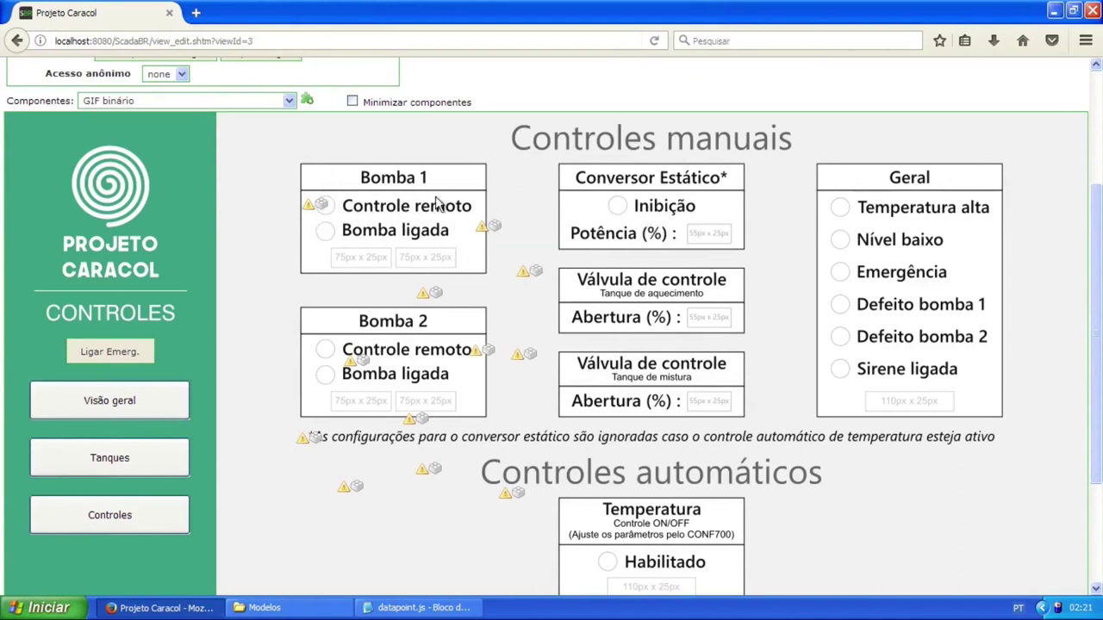
pyautogui.moveTo(487, 227); pyautogui.dragTo(311, 233)
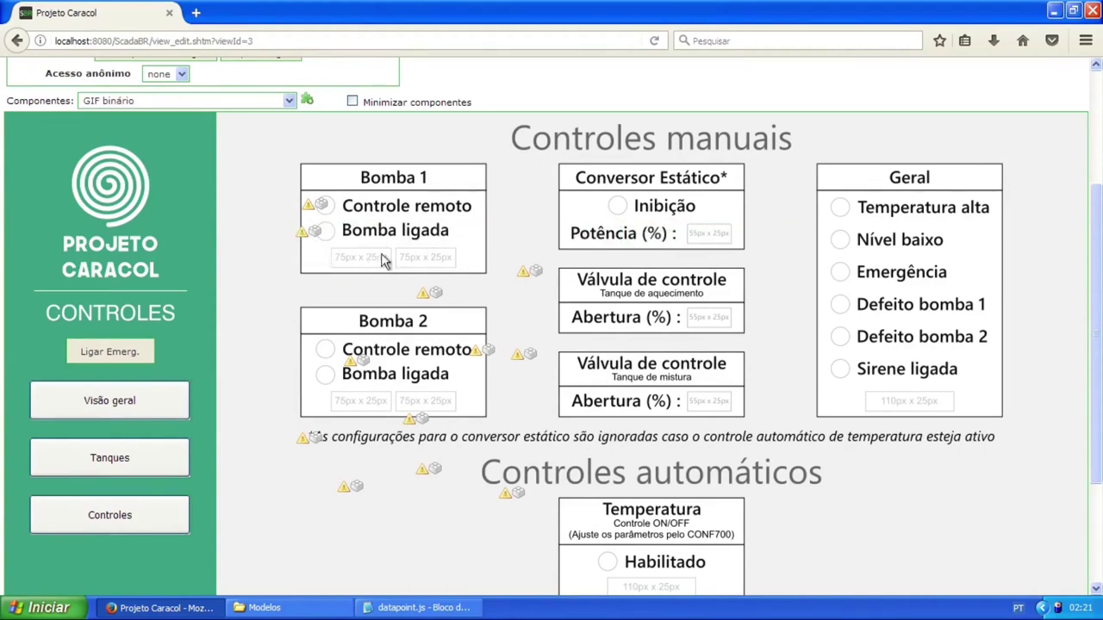
# Open the settings of the GIF component at Bomba 1's Controle remoto and show its data point choices
pyautogui.moveTo(322, 207)
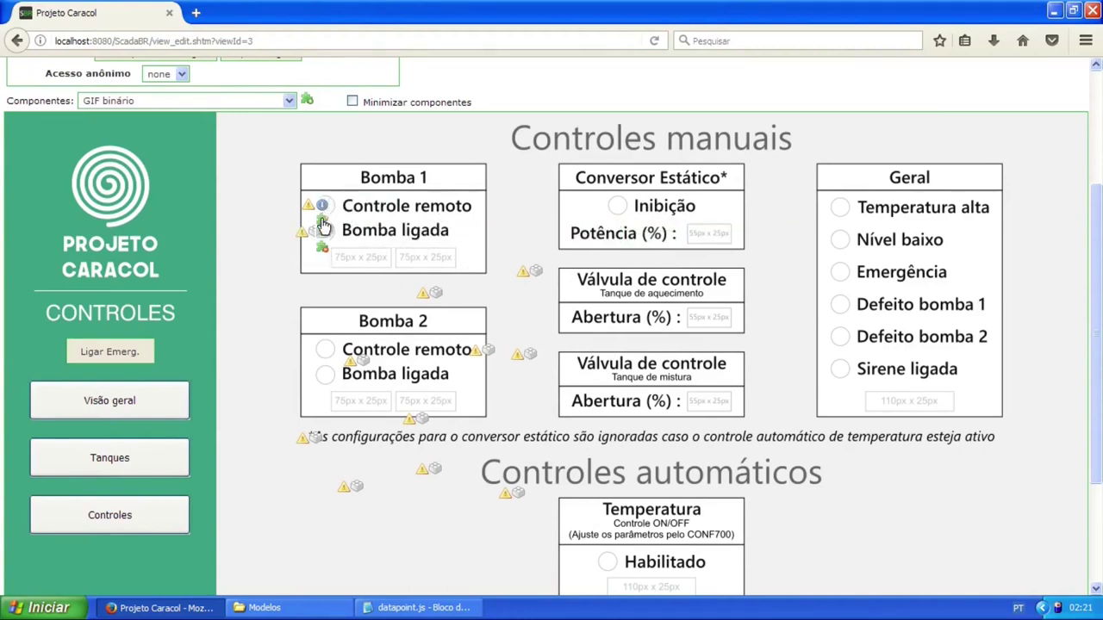
pyautogui.click(322, 224)
pyautogui.click(578, 239)
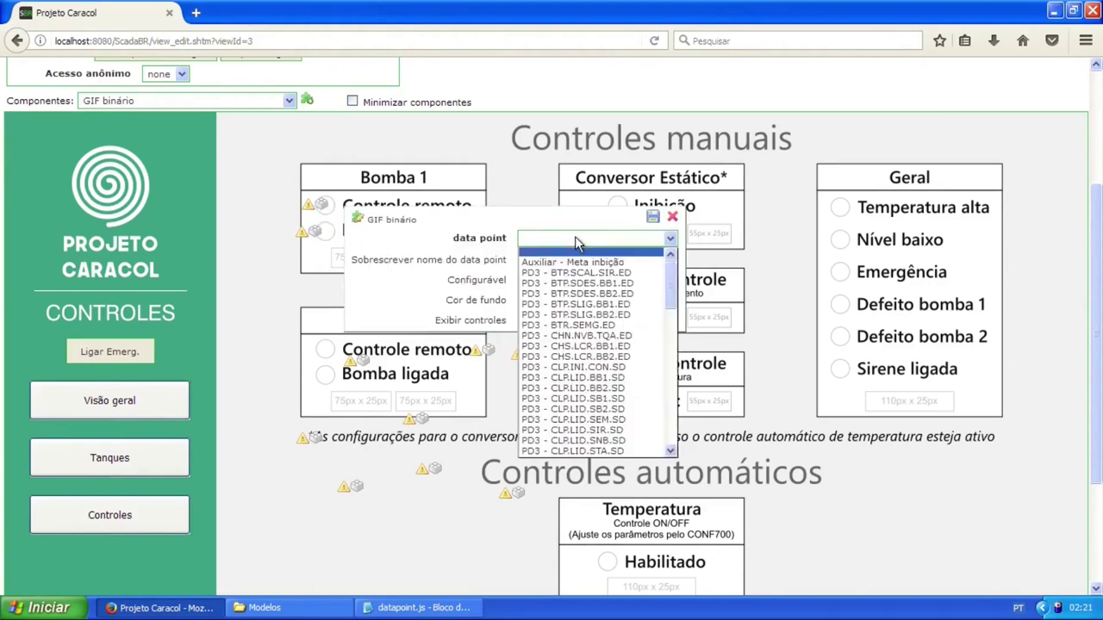